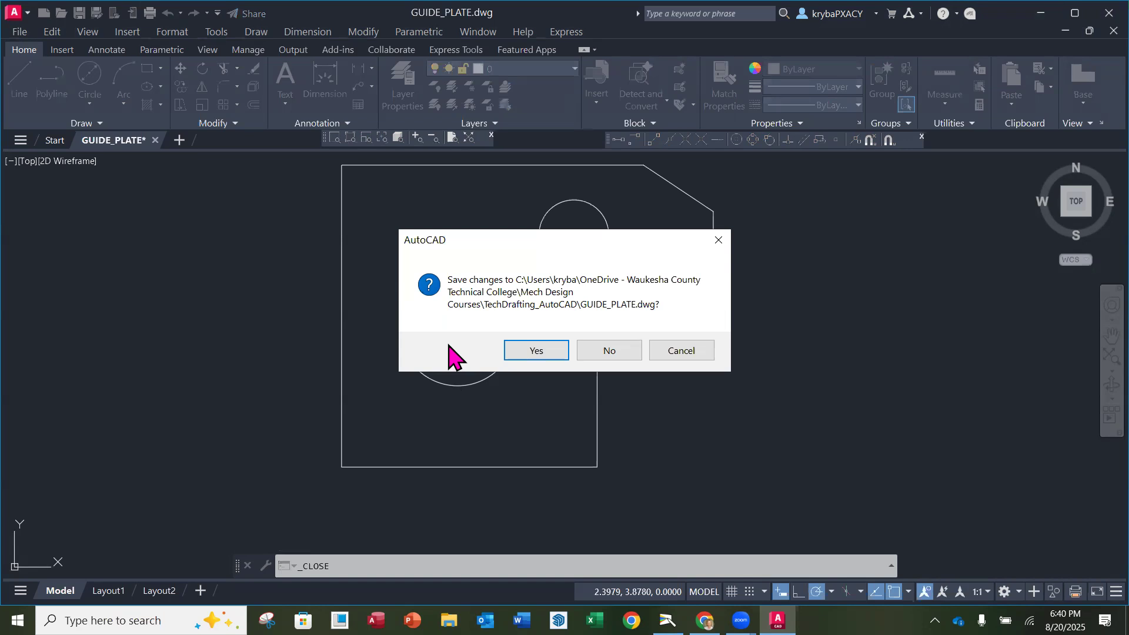
Step: Close GUIDE_PLATE without saving its changes and start a new drawing from the acad template
{"action": "left_click", "coordinate": [614, 356]}
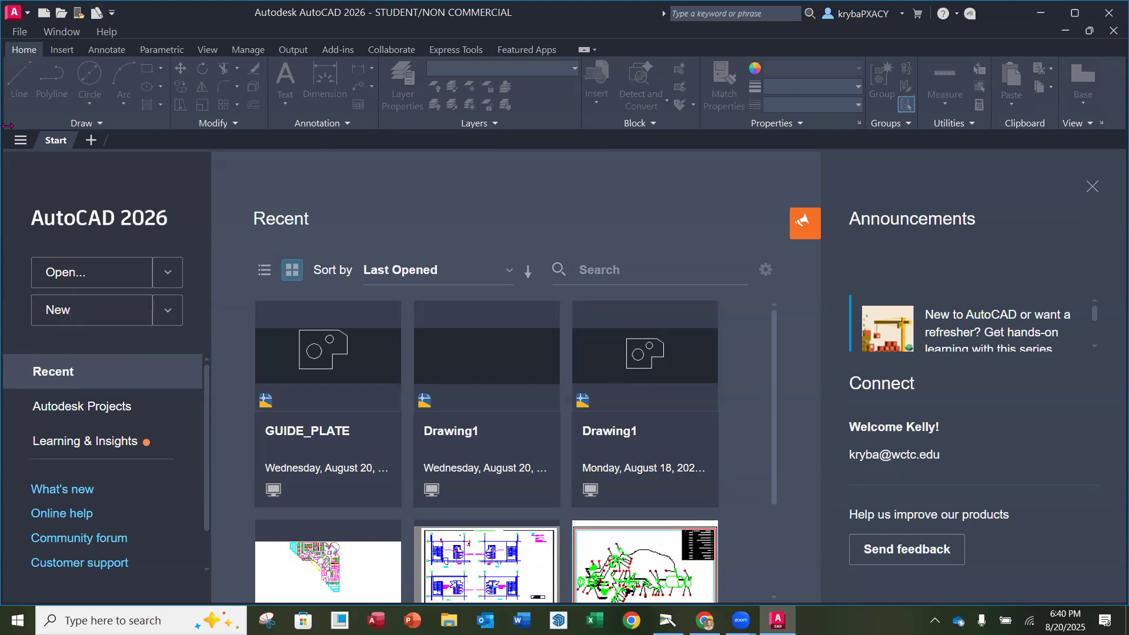
{"action": "left_click", "coordinate": [22, 31]}
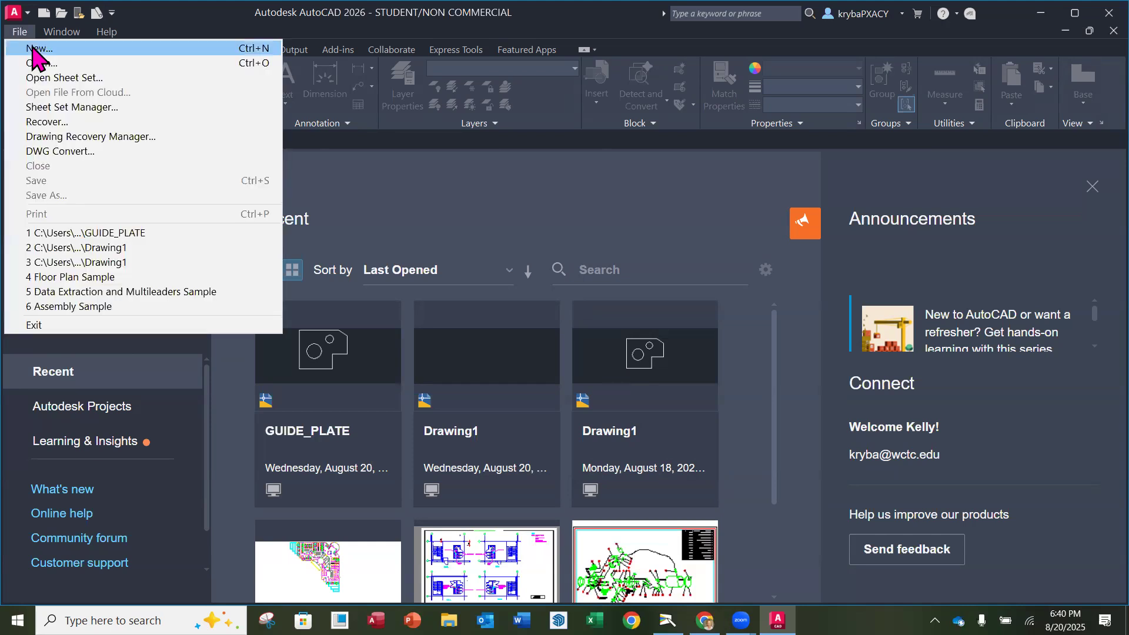
{"action": "left_click", "coordinate": [33, 50]}
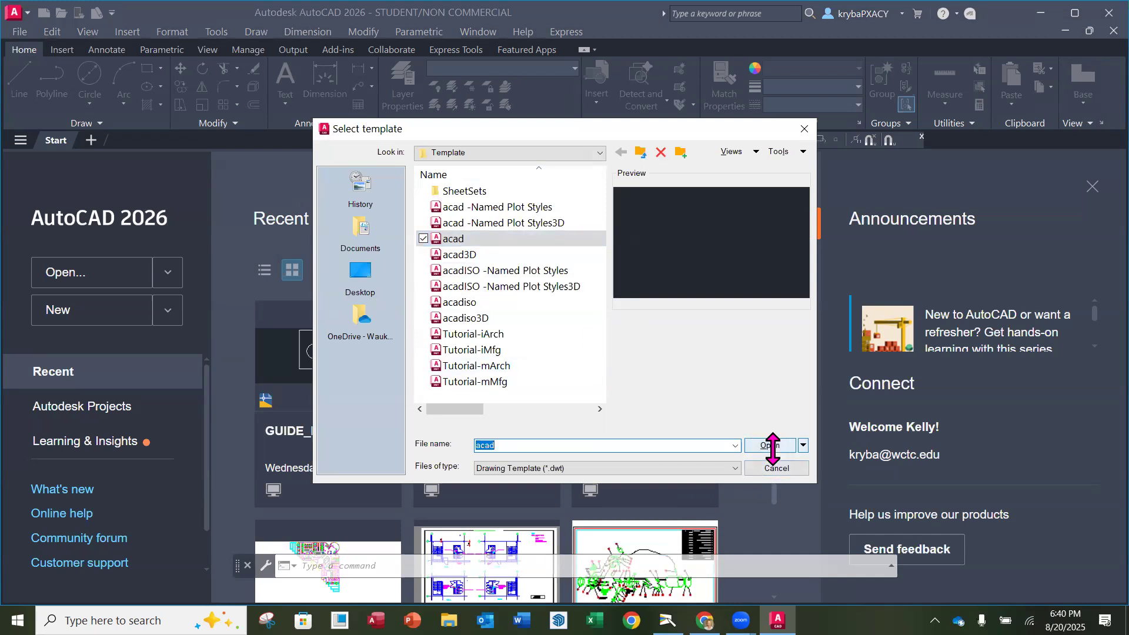
{"action": "left_click", "coordinate": [772, 446]}
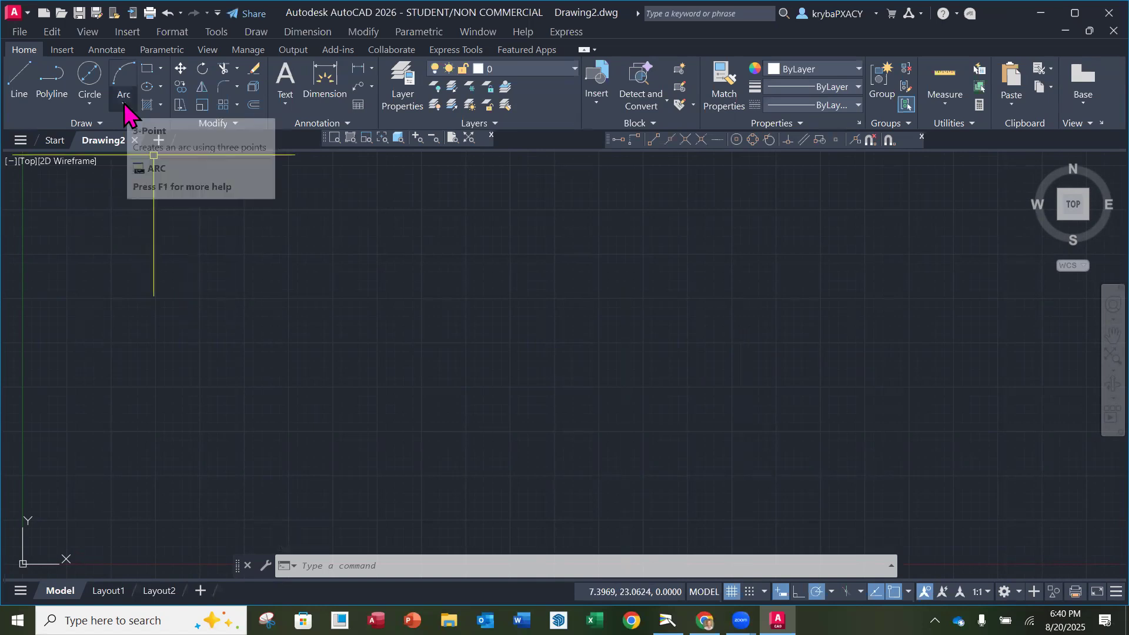
Step: Save the new drawing as SPACER_DESIGN in the TechDrafting_AutoCAD folder
{"action": "left_click", "coordinate": [20, 32]}
{"action": "left_click", "coordinate": [62, 216]}
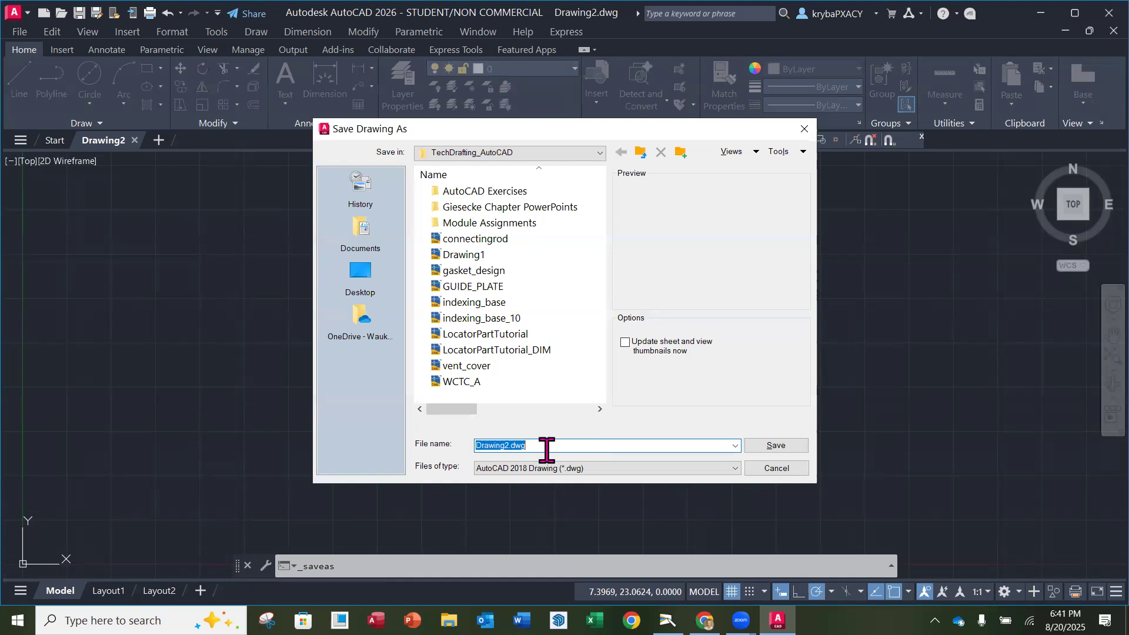
{"action": "key", "text": "BackSpace"}
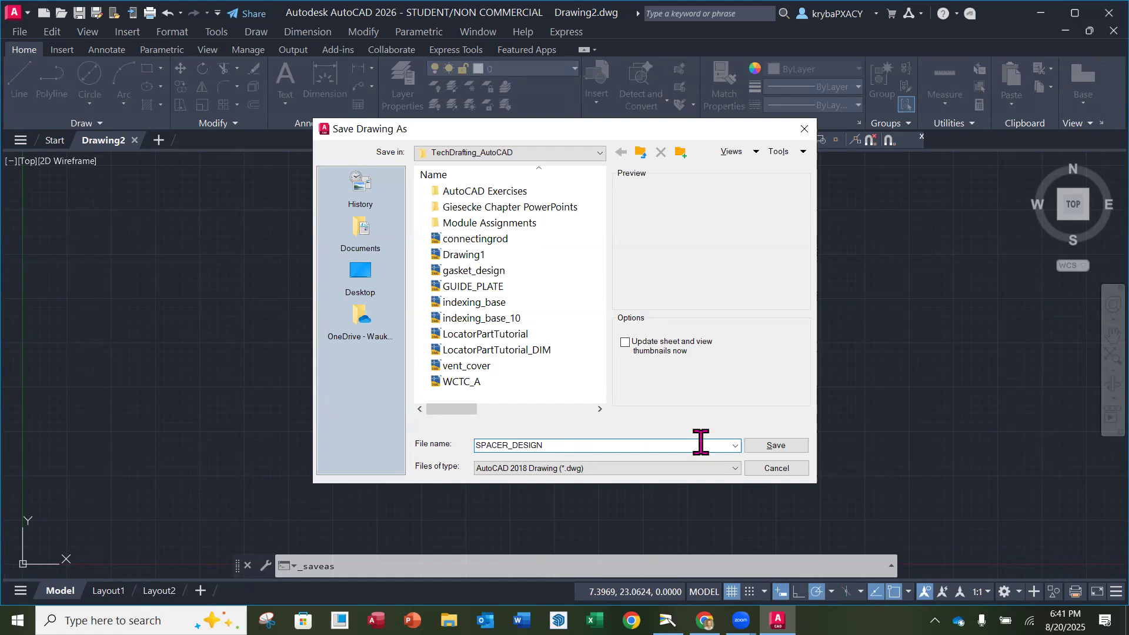
{"action": "left_click", "coordinate": [774, 445]}
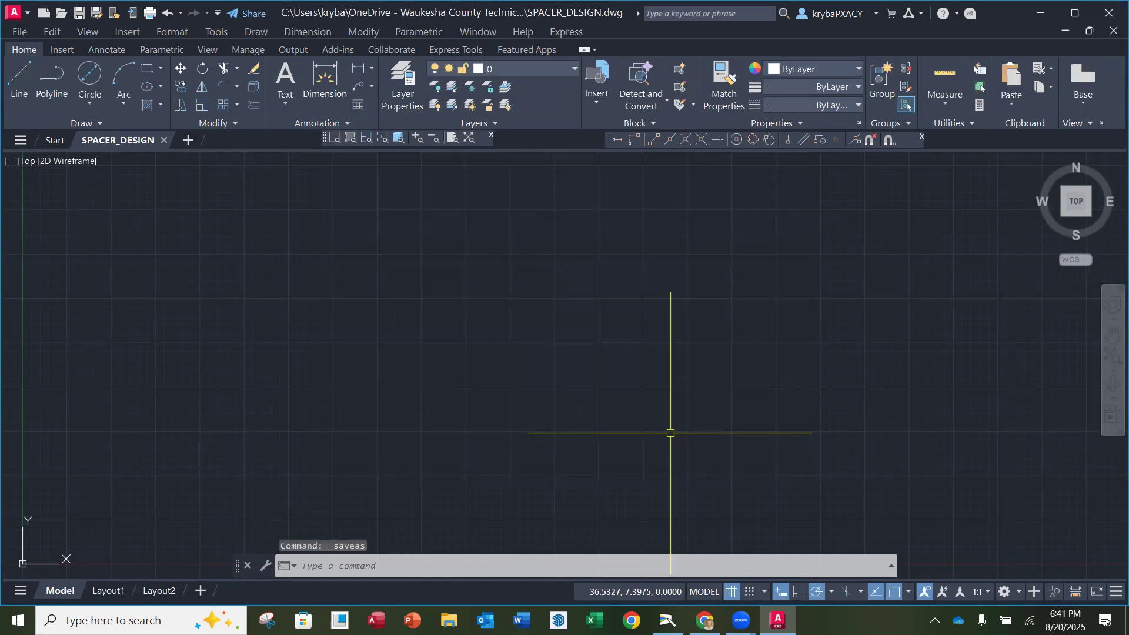
Step: Check the drawing's length, angle and insertion-scale unit settings and accept them as they are
{"action": "left_click", "coordinate": [14, 11]}
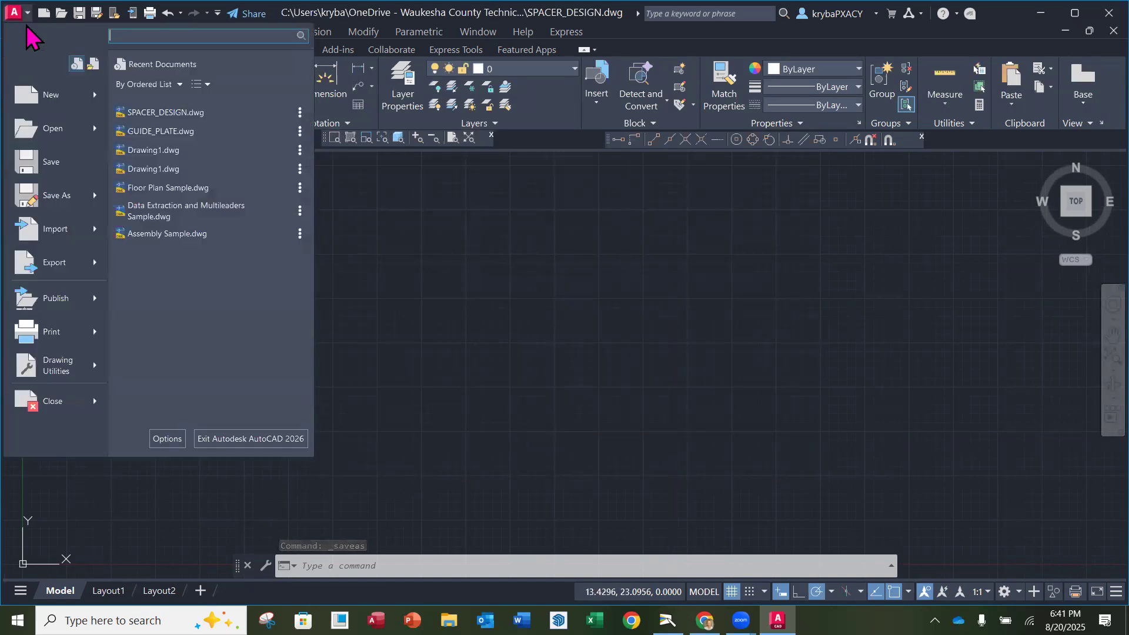
{"action": "mouse_move", "coordinate": [74, 374]}
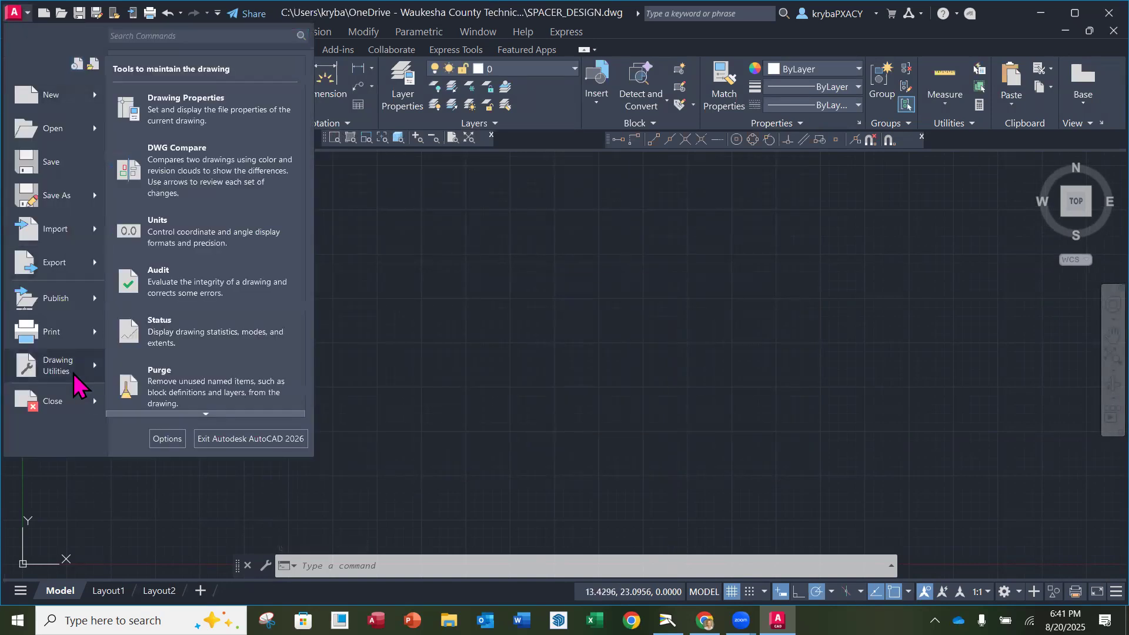
{"action": "left_click", "coordinate": [216, 234]}
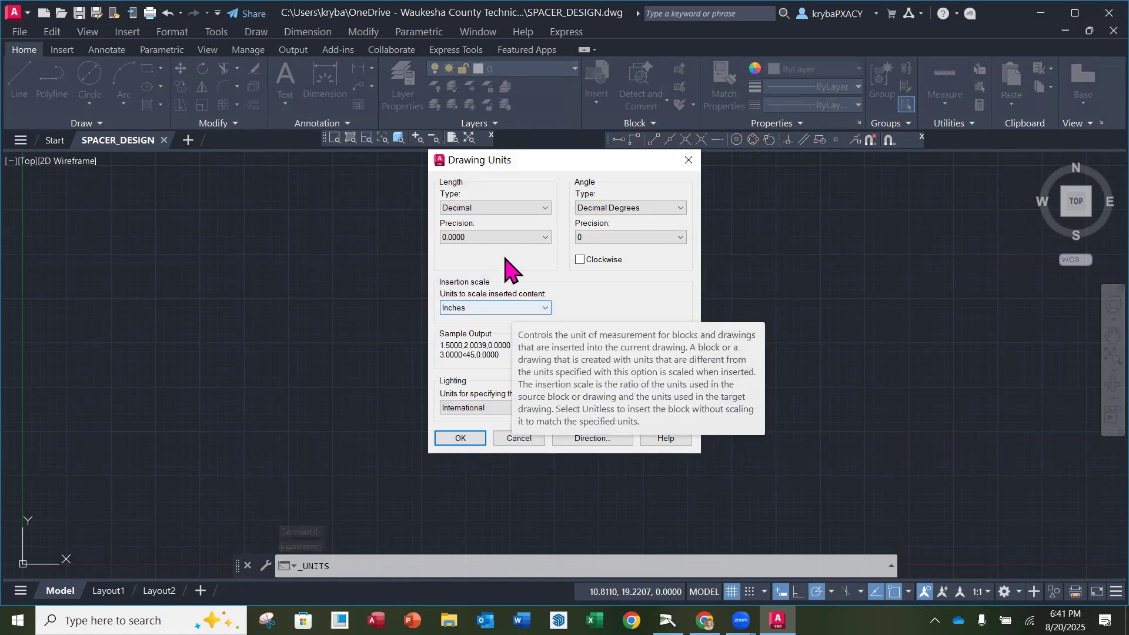
{"action": "left_click", "coordinate": [463, 441]}
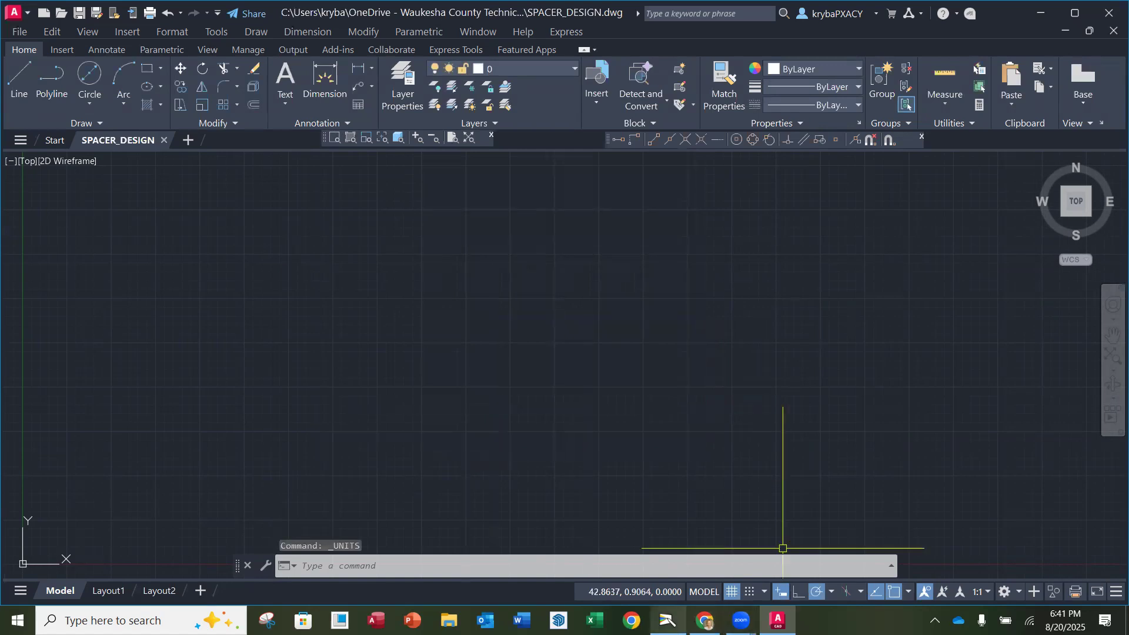
Step: Consult the spacer design in the Camera window, return to AutoCAD, and draw a horizontal bottom line 6 units long to the right
{"action": "left_click", "coordinate": [668, 621]}
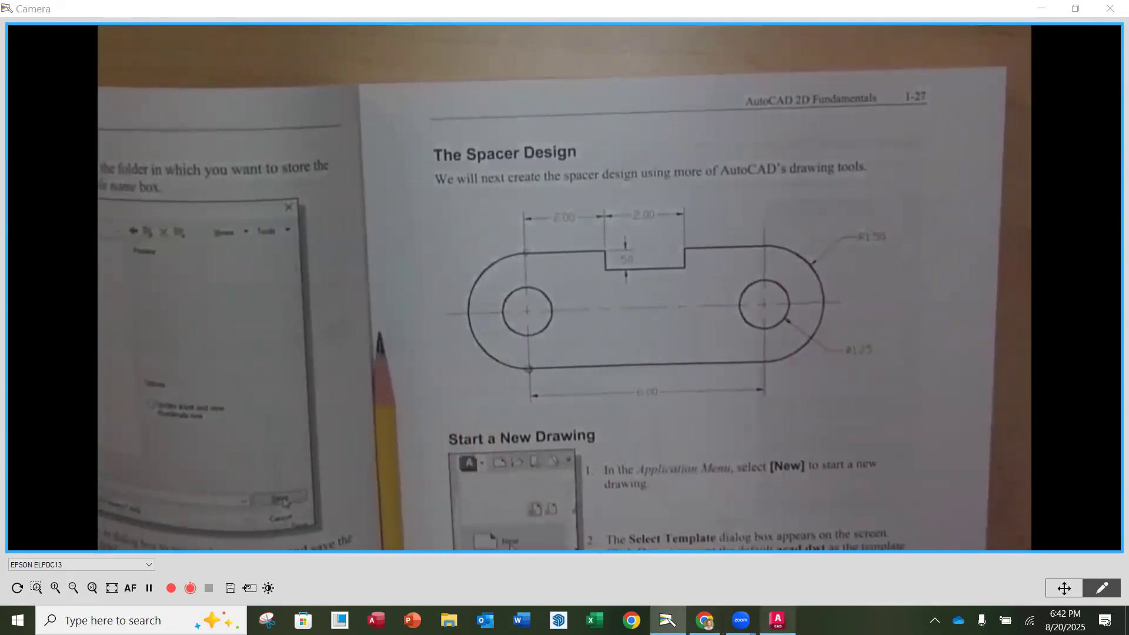
{"action": "mouse_move", "coordinate": [777, 620]}
{"action": "left_click", "coordinate": [718, 517]}
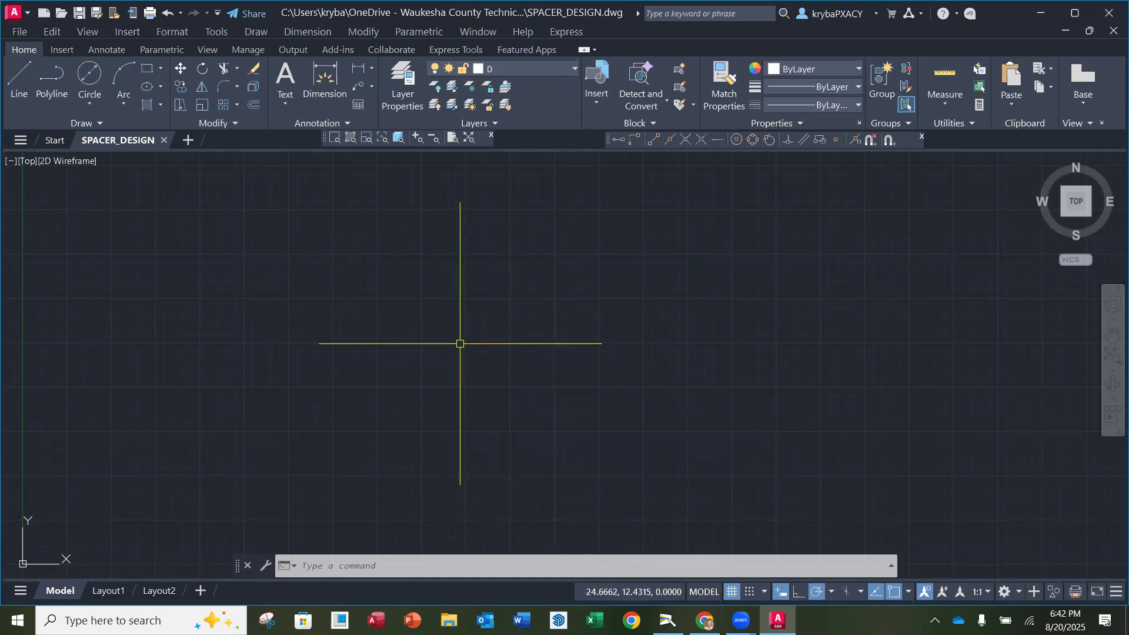
{"action": "left_click", "coordinate": [18, 85]}
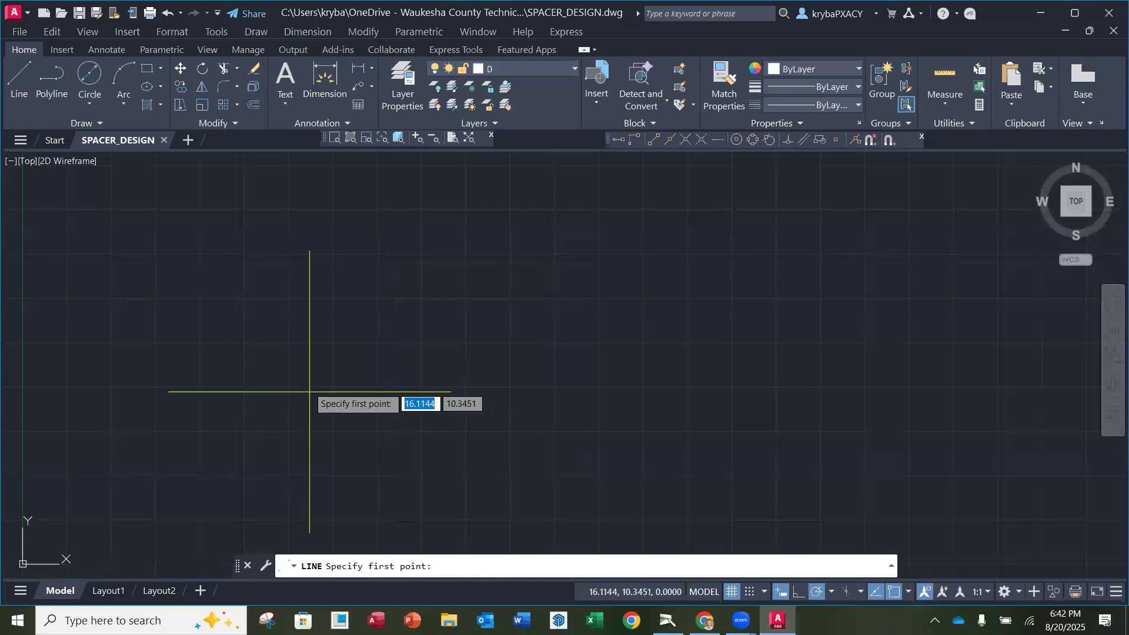
{"action": "left_click", "coordinate": [435, 378]}
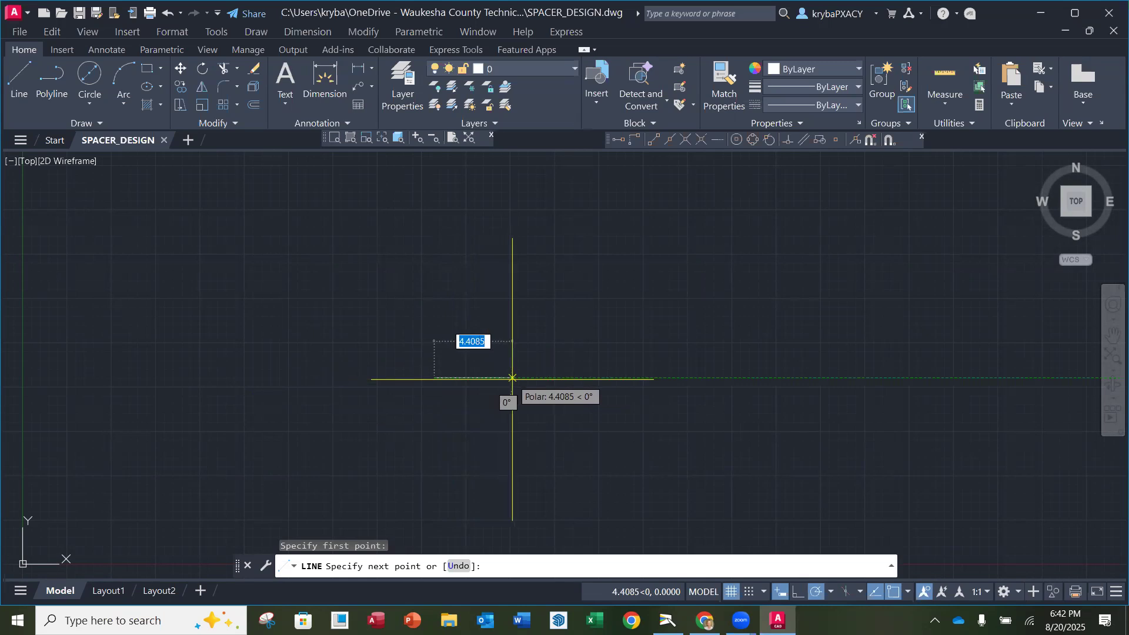
{"action": "type", "text": "6"}
{"action": "key", "text": "Return"}
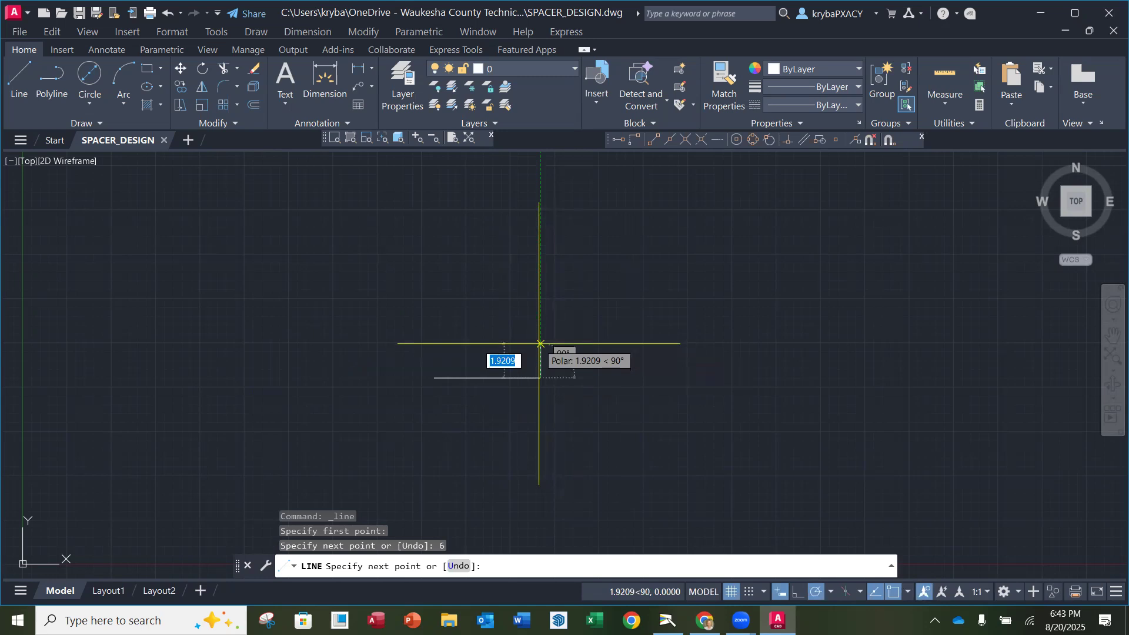
Step: Recheck the spacer reference in the Camera window and continue the line 3 units straight up from the bottom line's right end
{"action": "scroll", "coordinate": [520, 351], "scroll_direction": "up", "scroll_amount": 6}
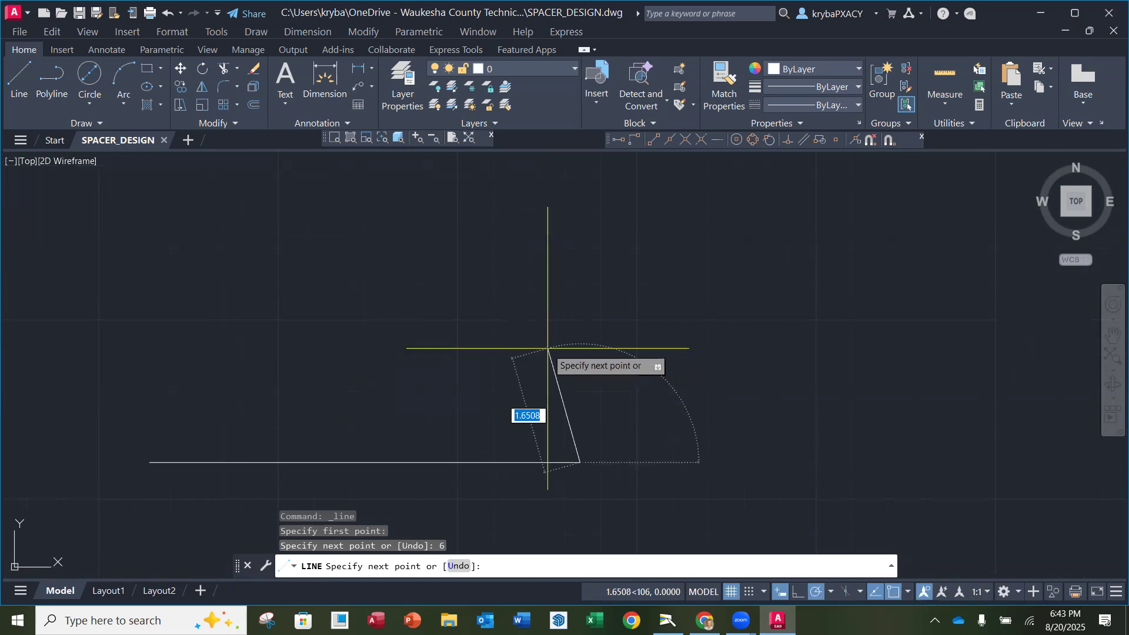
{"action": "mouse_move", "coordinate": [547, 348]}
{"action": "middle_mouse_down"}
{"action": "mouse_move", "coordinate": [632, 343]}
{"action": "mouse_move", "coordinate": [688, 273]}
{"action": "mouse_move", "coordinate": [726, 327]}
{"action": "mouse_move", "coordinate": [685, 300]}
{"action": "mouse_move", "coordinate": [716, 305]}
{"action": "mouse_move", "coordinate": [696, 321]}
{"action": "middle_mouse_up"}
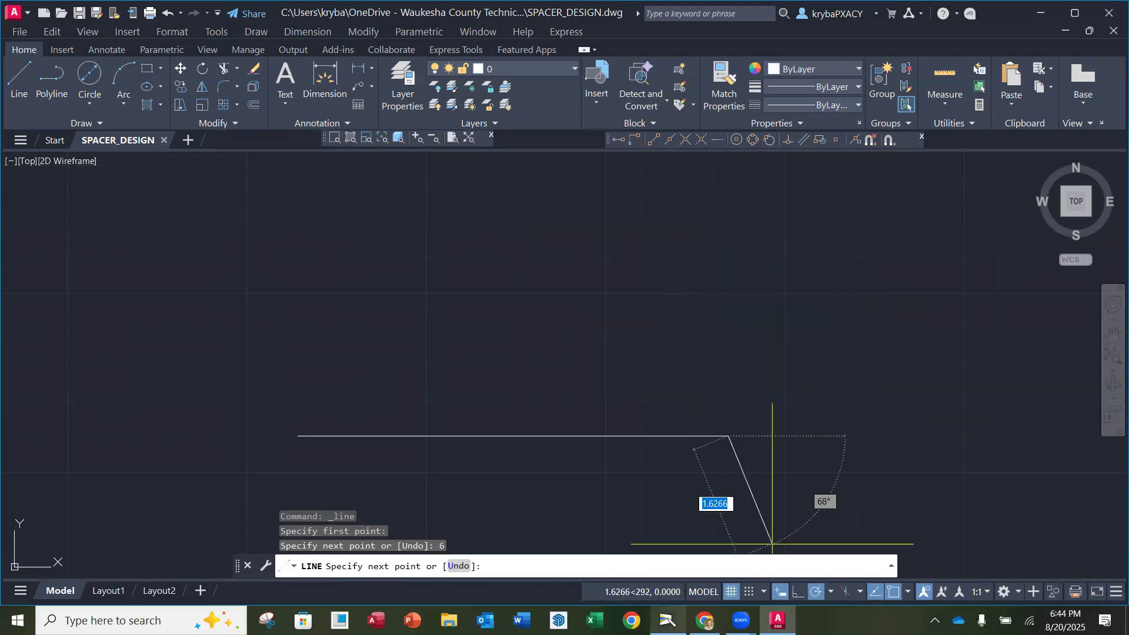
{"action": "key", "text": "alt+Tab"}
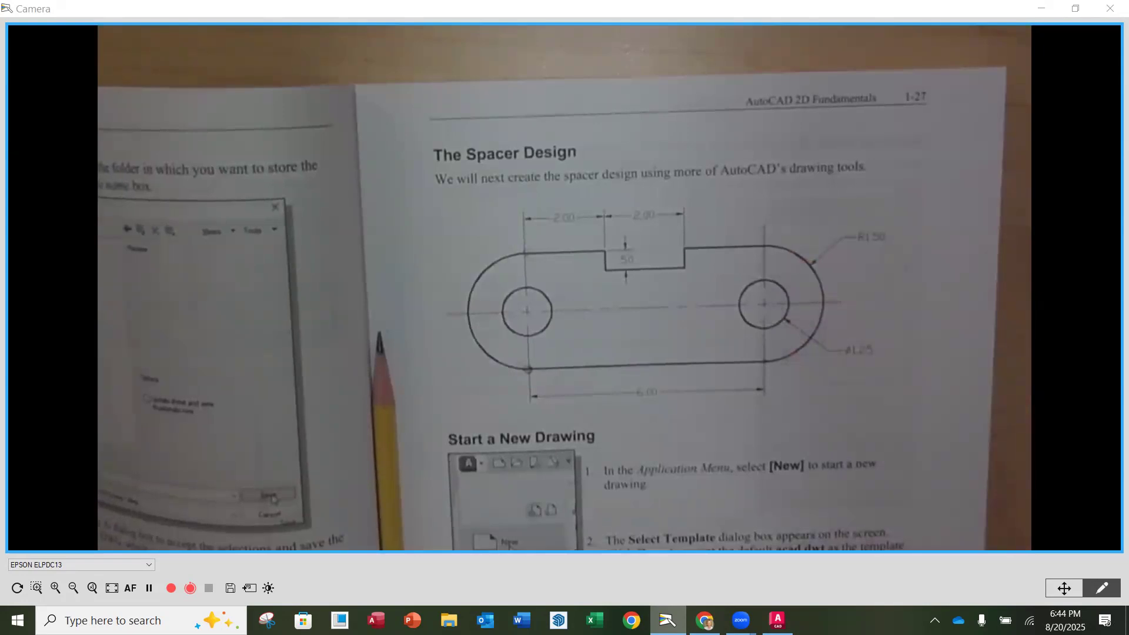
{"action": "left_click", "coordinate": [777, 620]}
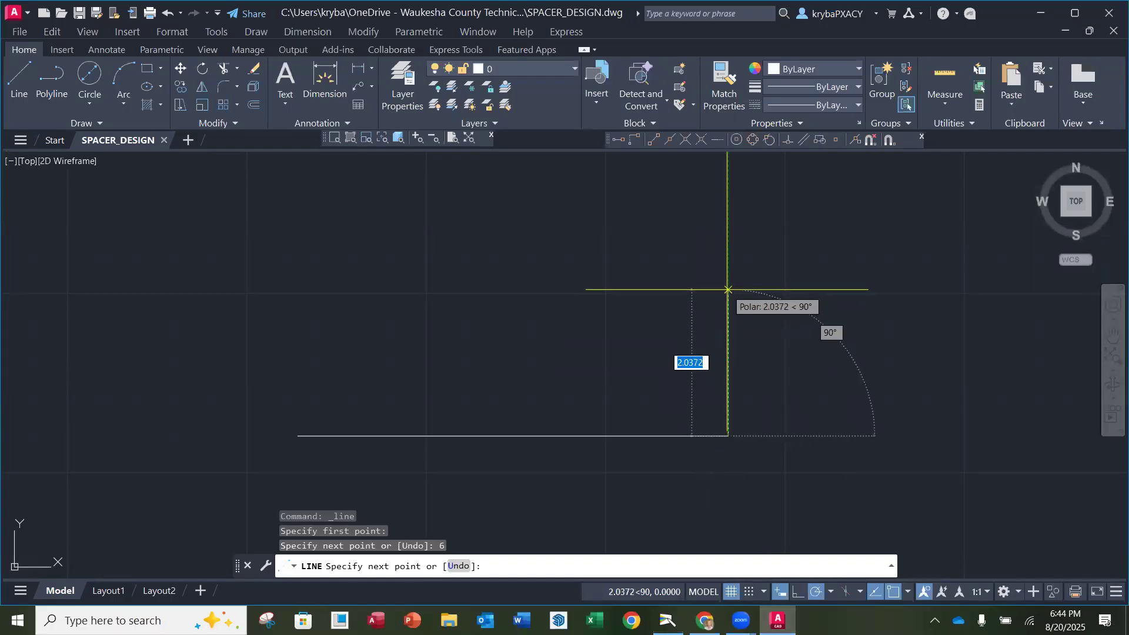
{"action": "type", "text": "3"}
{"action": "key", "text": "Return"}
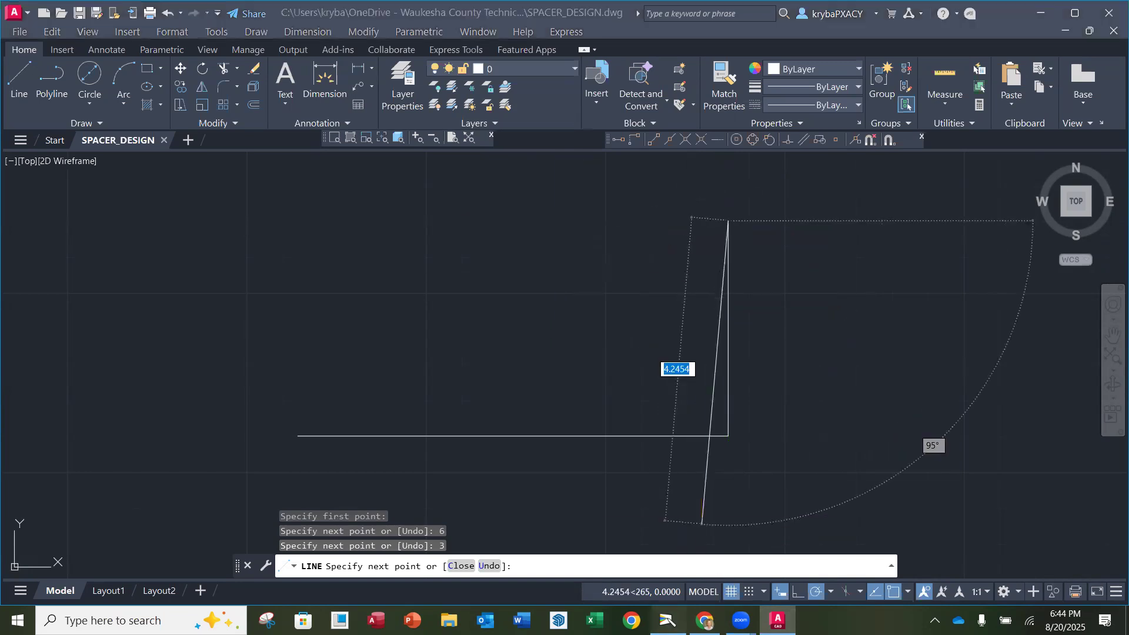
Step: Consult the Camera reference again and draw the first top-edge segment 2 units to the left from the vertical line's upper end
{"action": "left_click", "coordinate": [667, 620]}
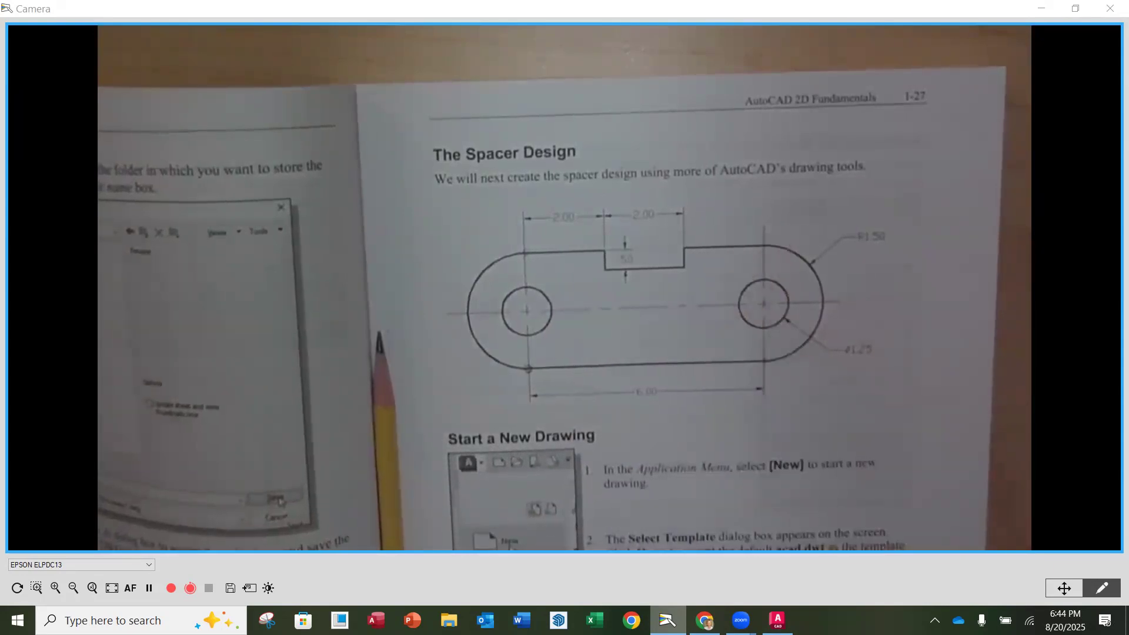
{"action": "left_click", "coordinate": [777, 620]}
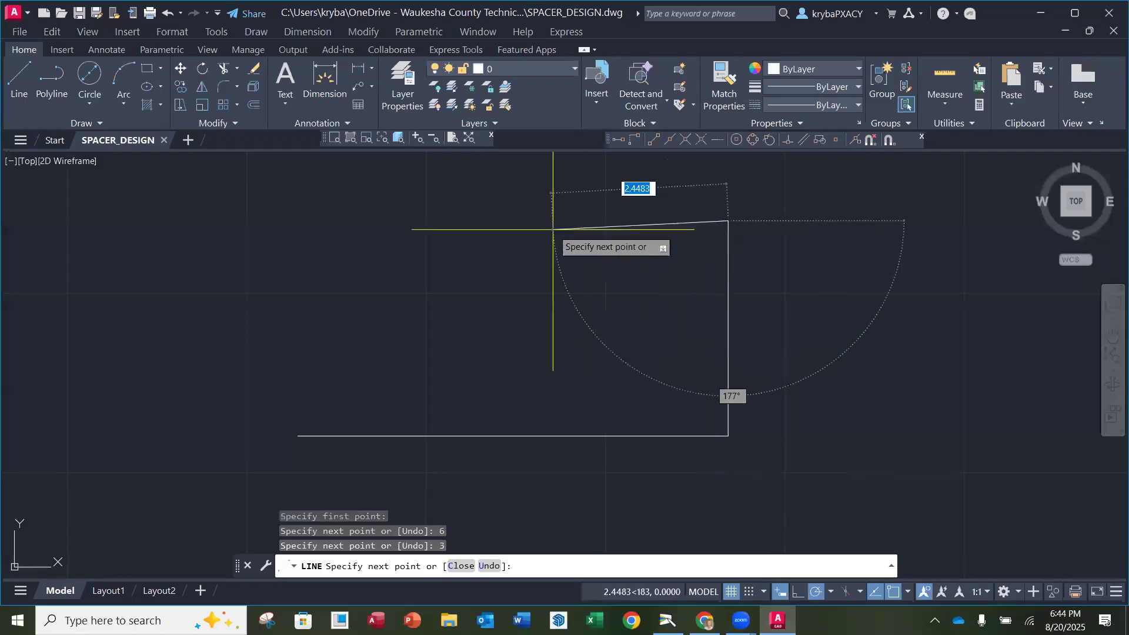
{"action": "type", "text": "2"}
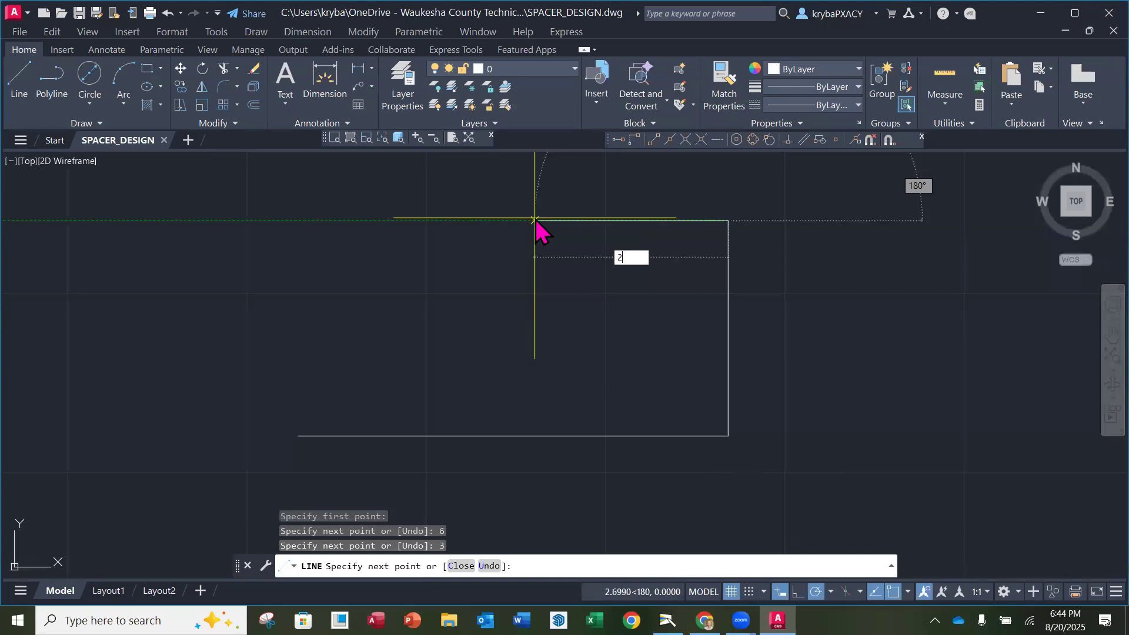
{"action": "key", "text": "Return"}
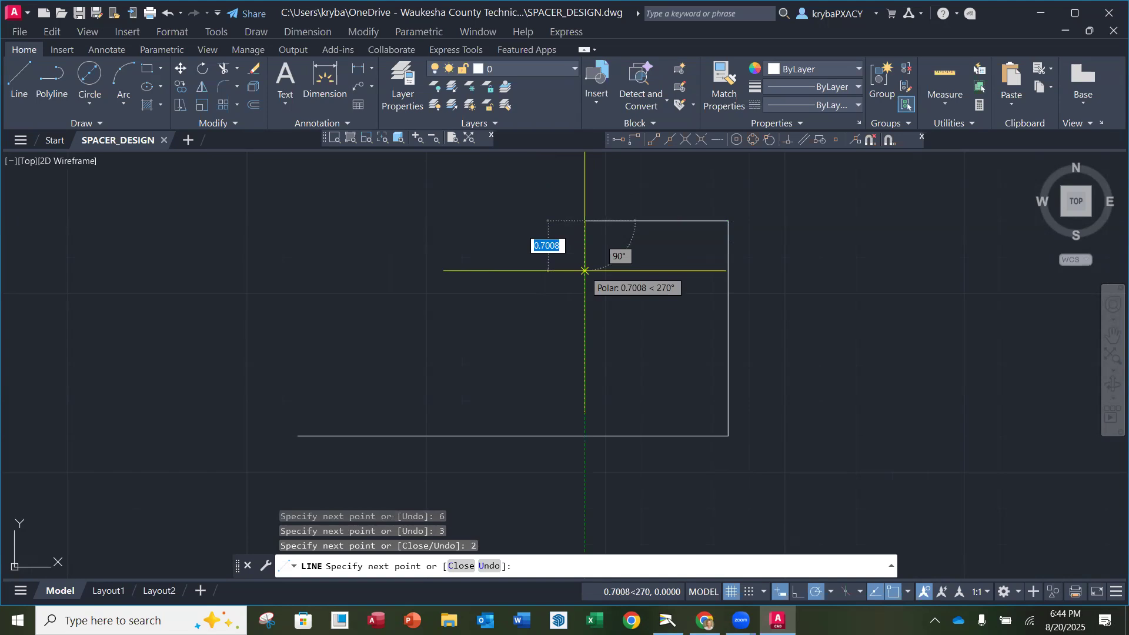
Step: Draw the rectangular top notch with segments 0.5 down, 2 to the left and 0.5 up
{"action": "type", "text": ".5"}
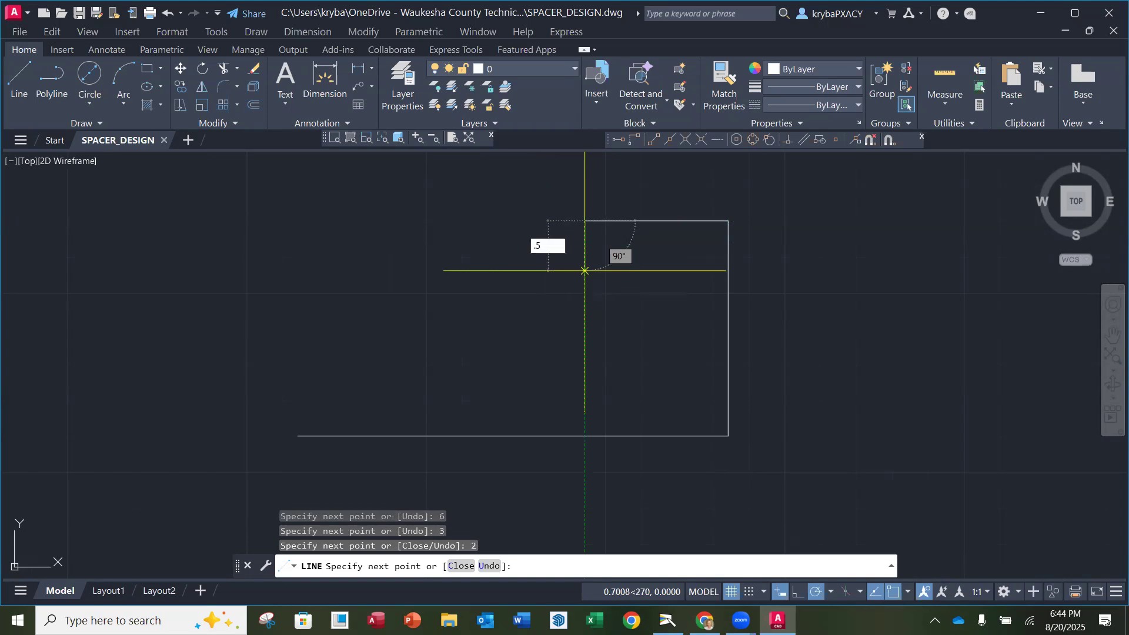
{"action": "key", "text": "Return"}
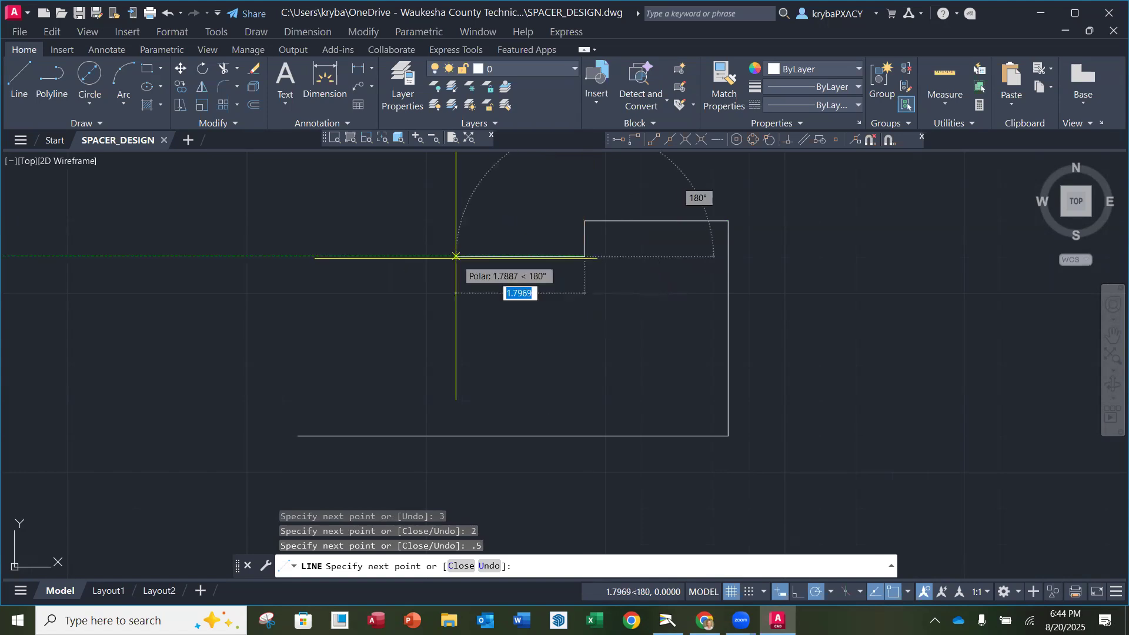
{"action": "type", "text": "2"}
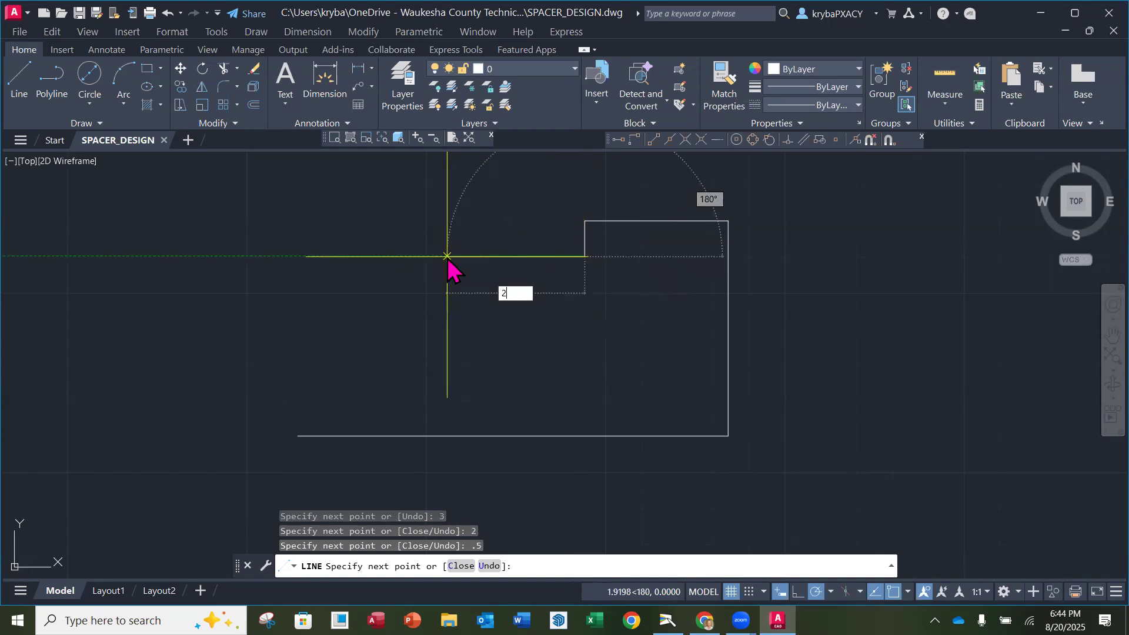
{"action": "key", "text": "Return"}
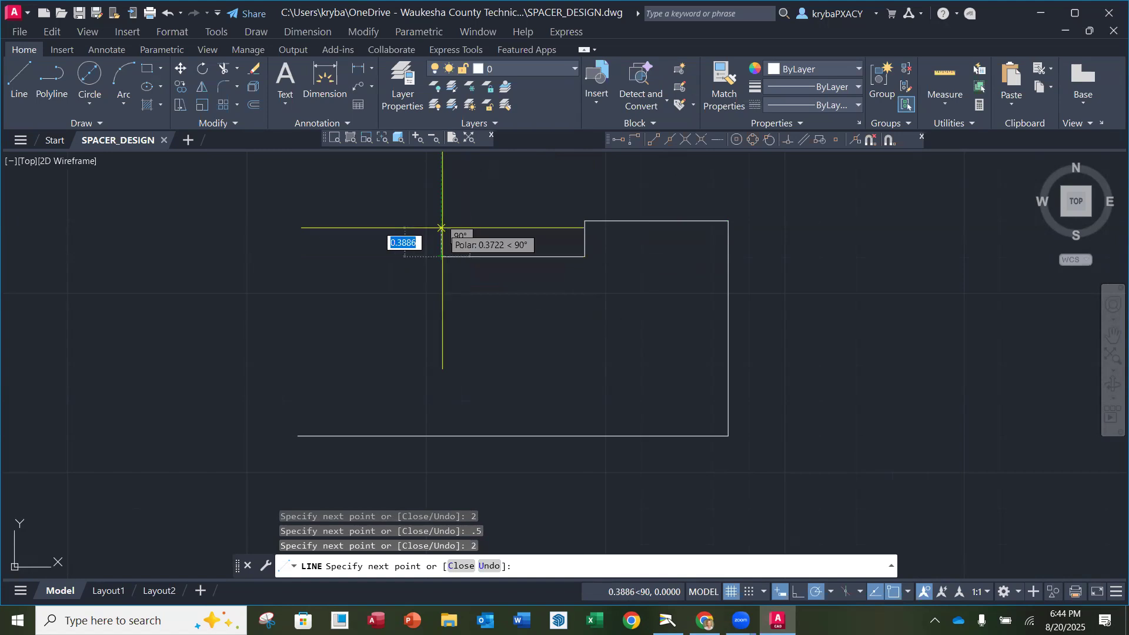
{"action": "type", "text": ".5"}
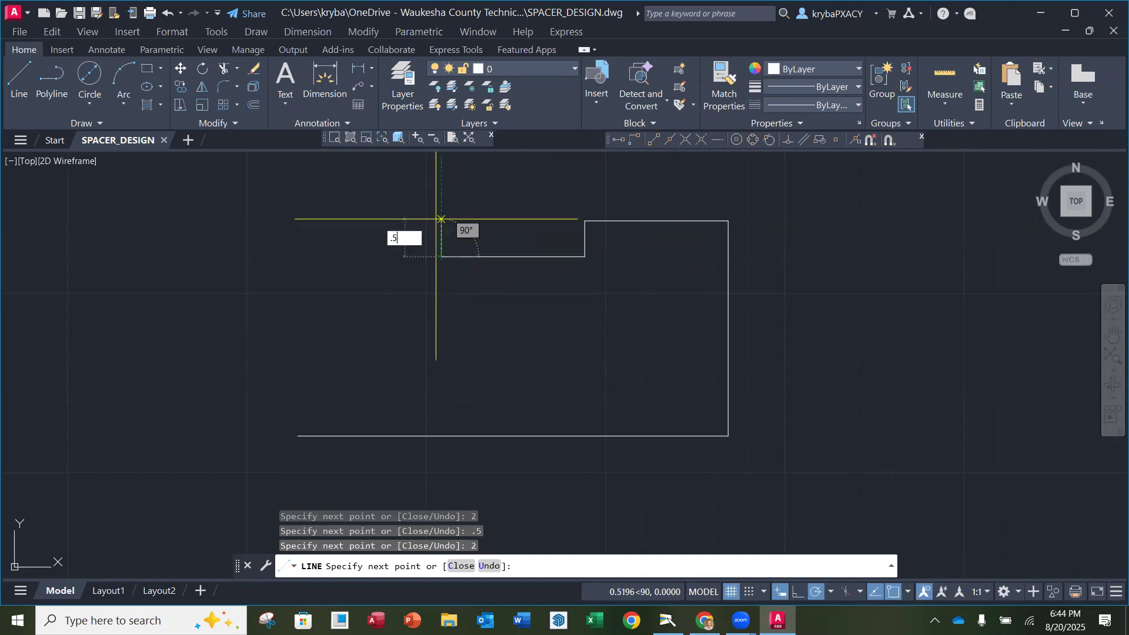
{"action": "key", "text": "Return"}
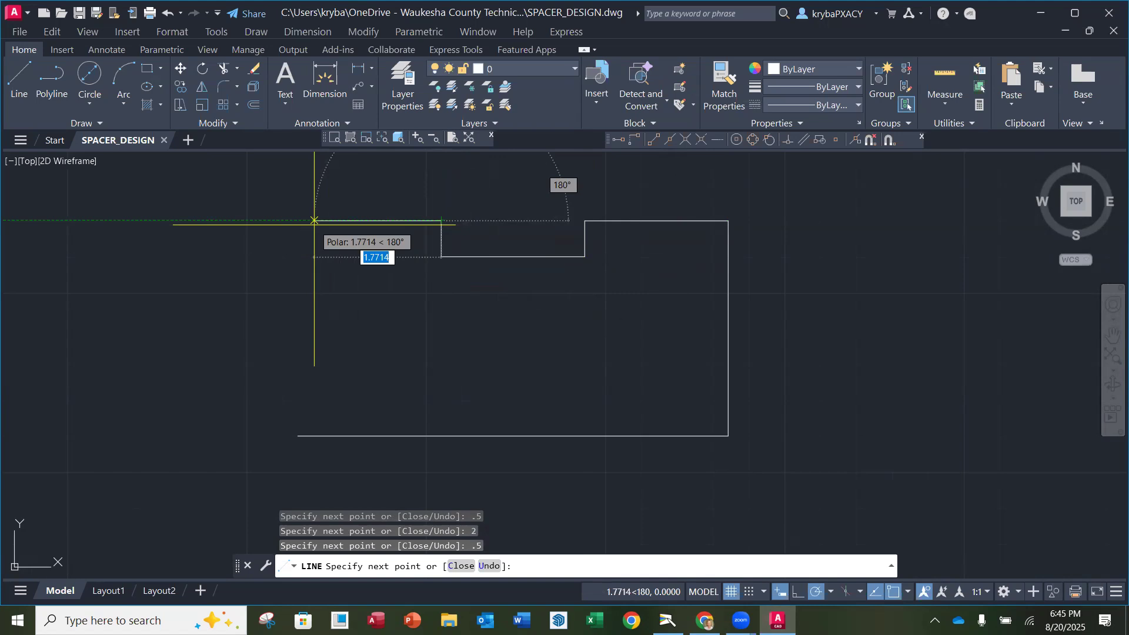
Step: Finish the outline with a 2-unit top-edge segment left of the notch, end the Line command, and save the drawing
{"action": "type", "text": "2"}
{"action": "key", "text": "Return"}
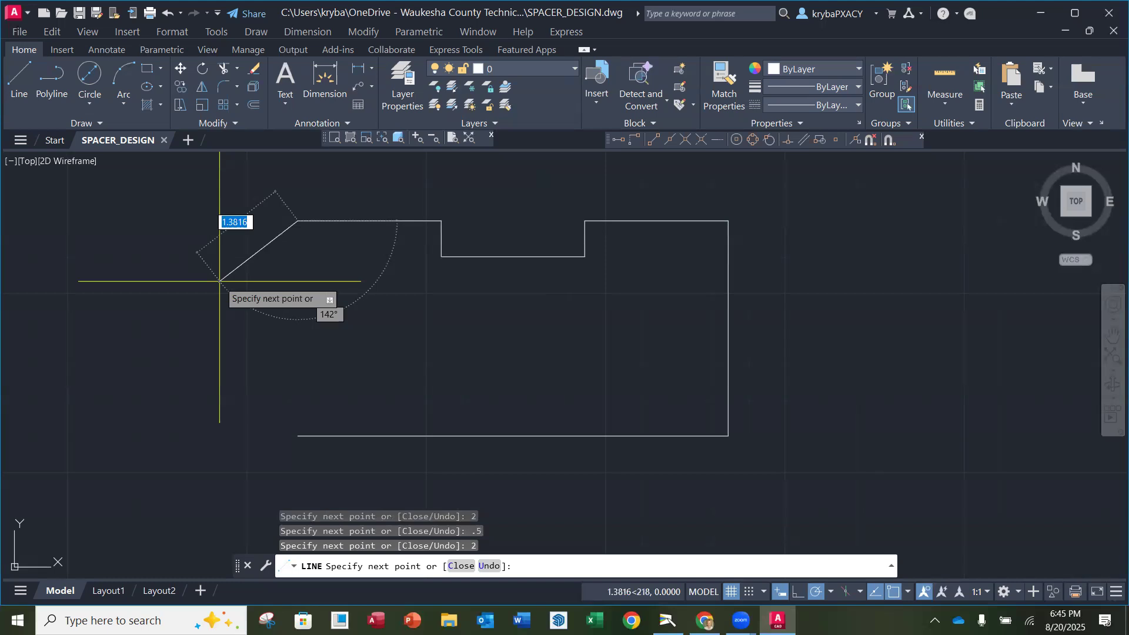
{"action": "key", "text": "Return"}
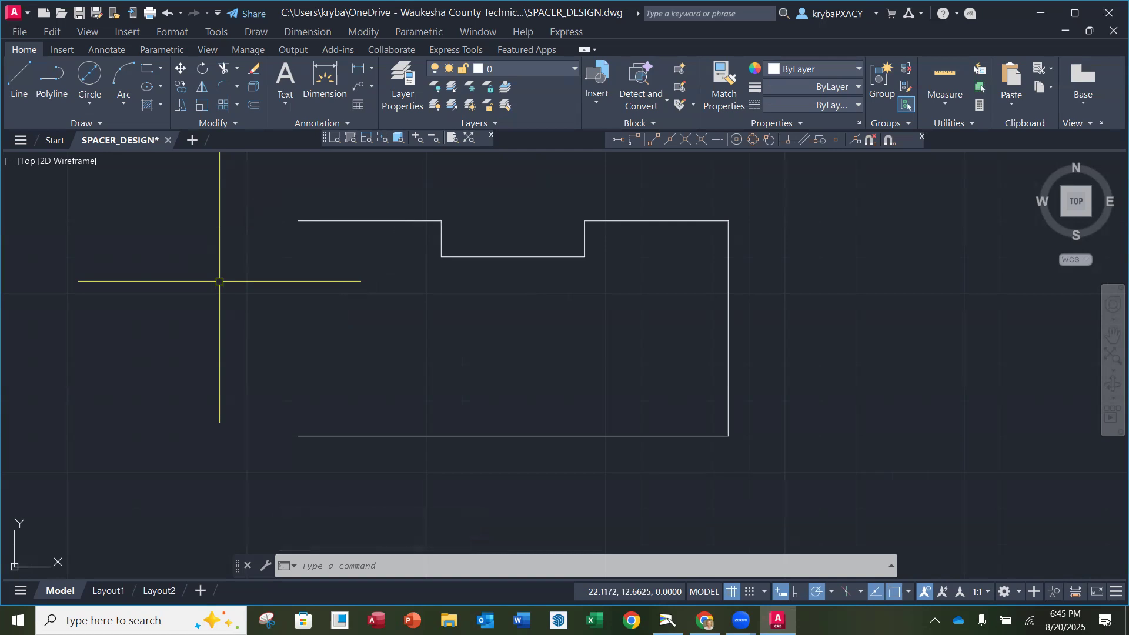
{"action": "left_click", "coordinate": [20, 32]}
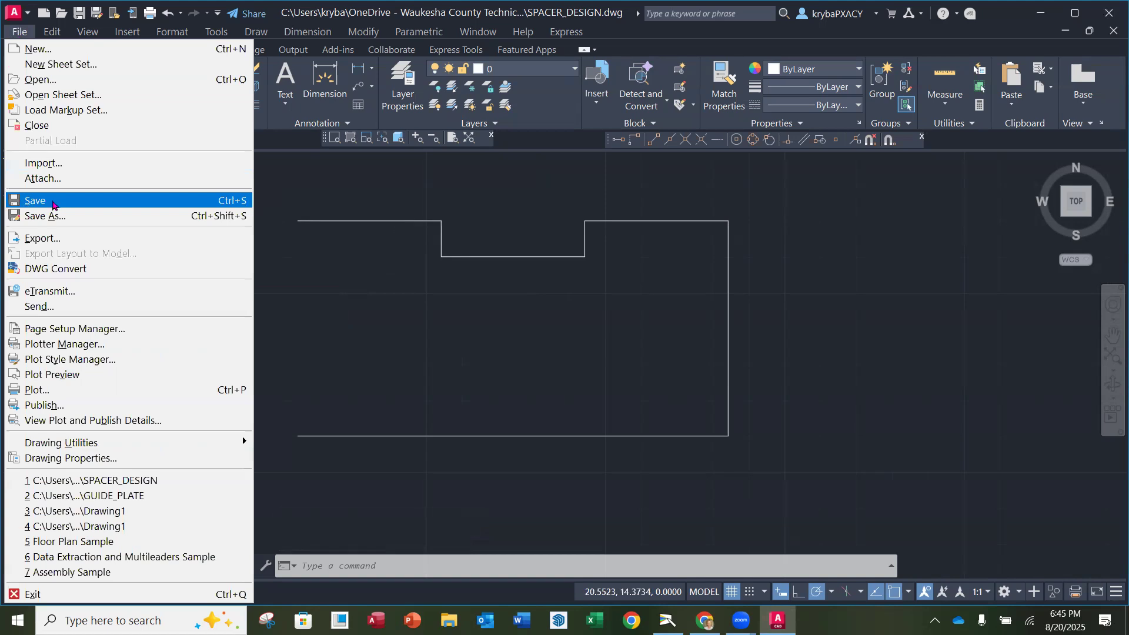
{"action": "left_click", "coordinate": [55, 200]}
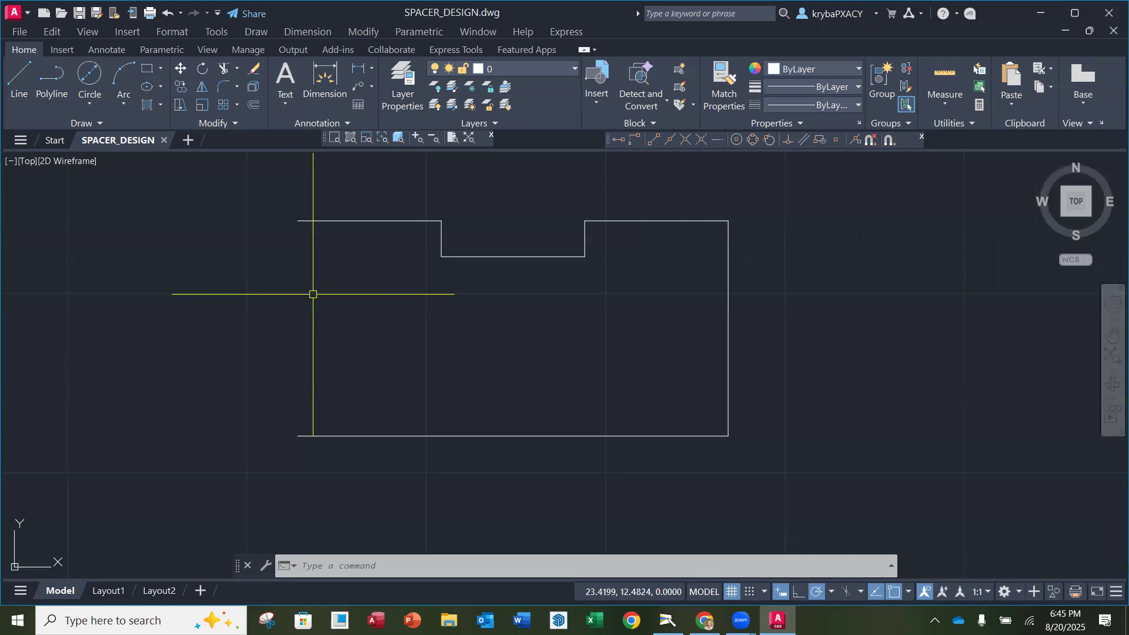
Step: Erase the vertical line closing the outline's right end
{"action": "left_click", "coordinate": [255, 68]}
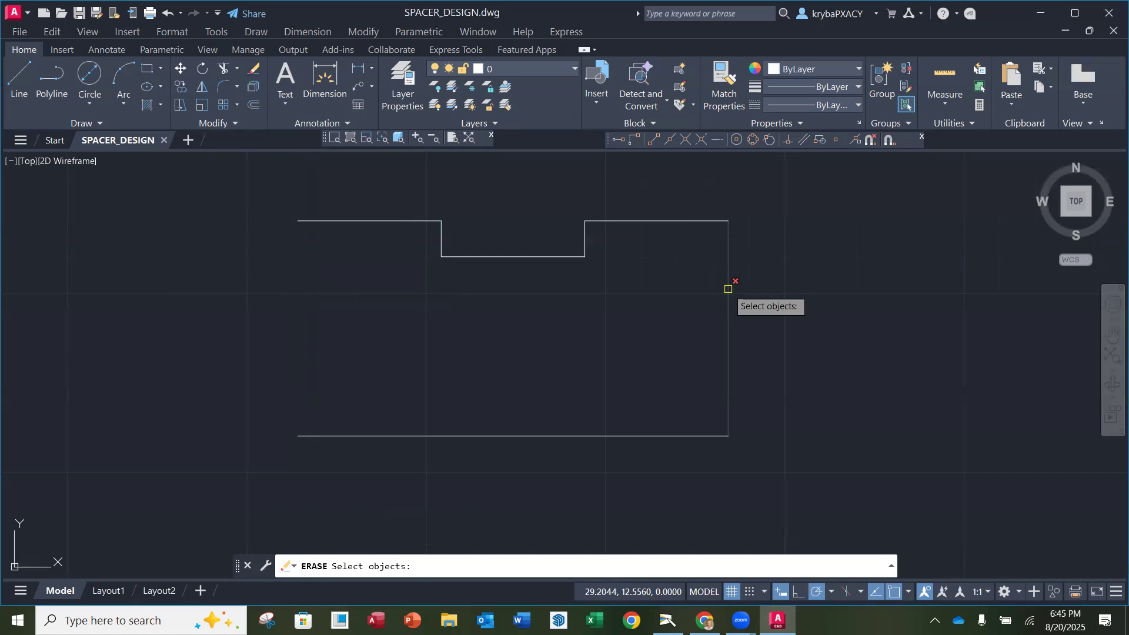
{"action": "left_click", "coordinate": [729, 289]}
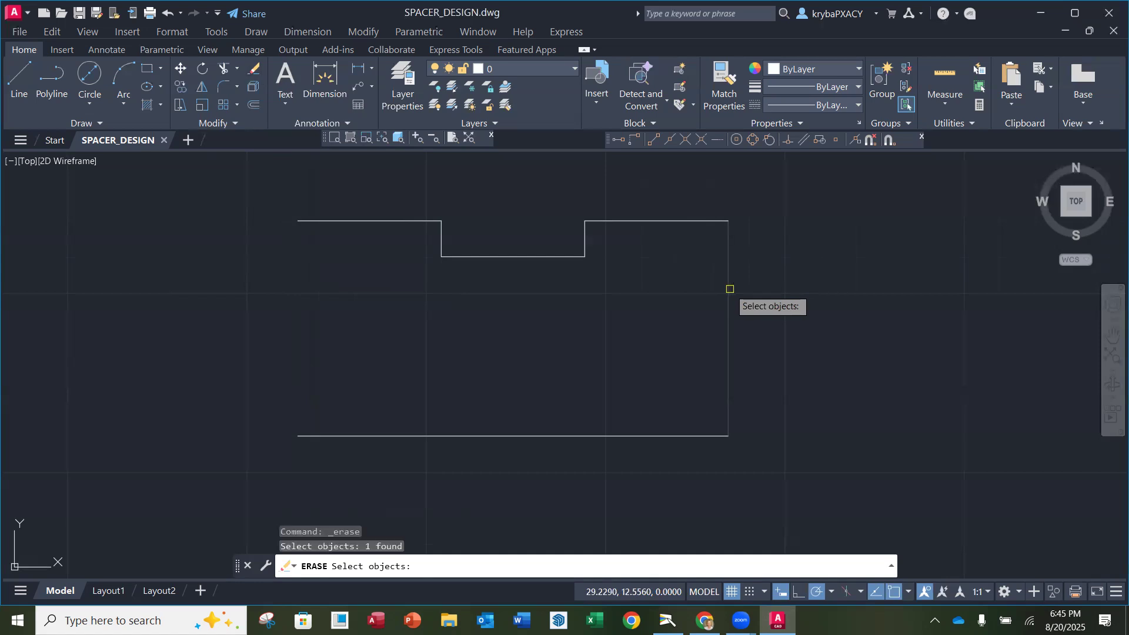
{"action": "key", "text": "Return"}
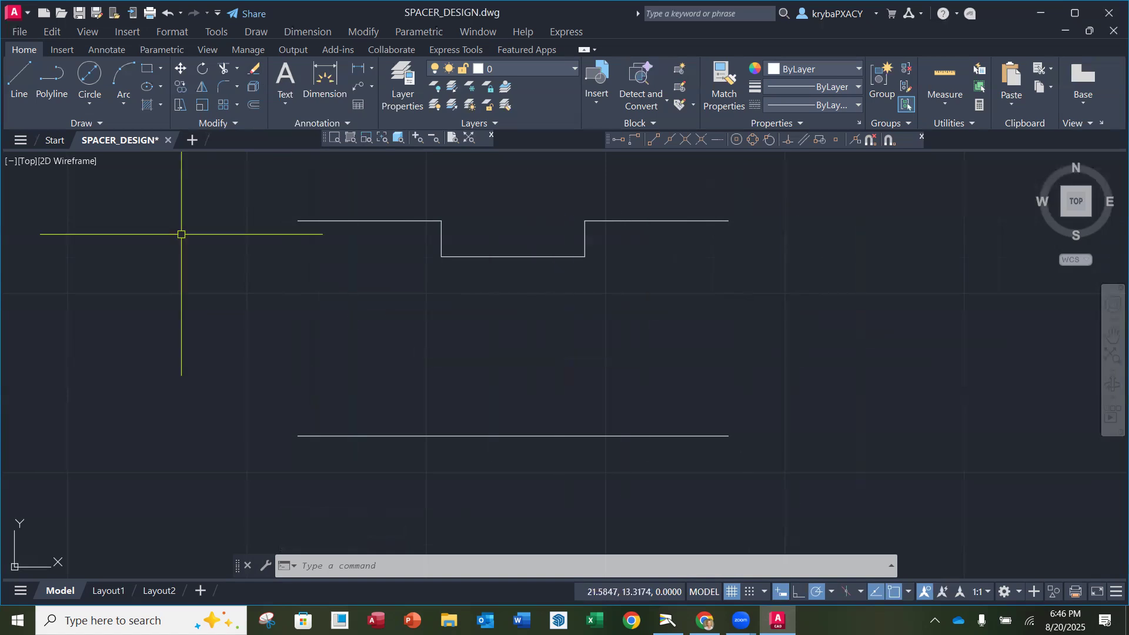
Step: Try a Center, Start, End arc at the outline's right end, centered at offset @0,1.5 from the bottom line's right endpoint, ending at the top edge
{"action": "left_click", "coordinate": [123, 105]}
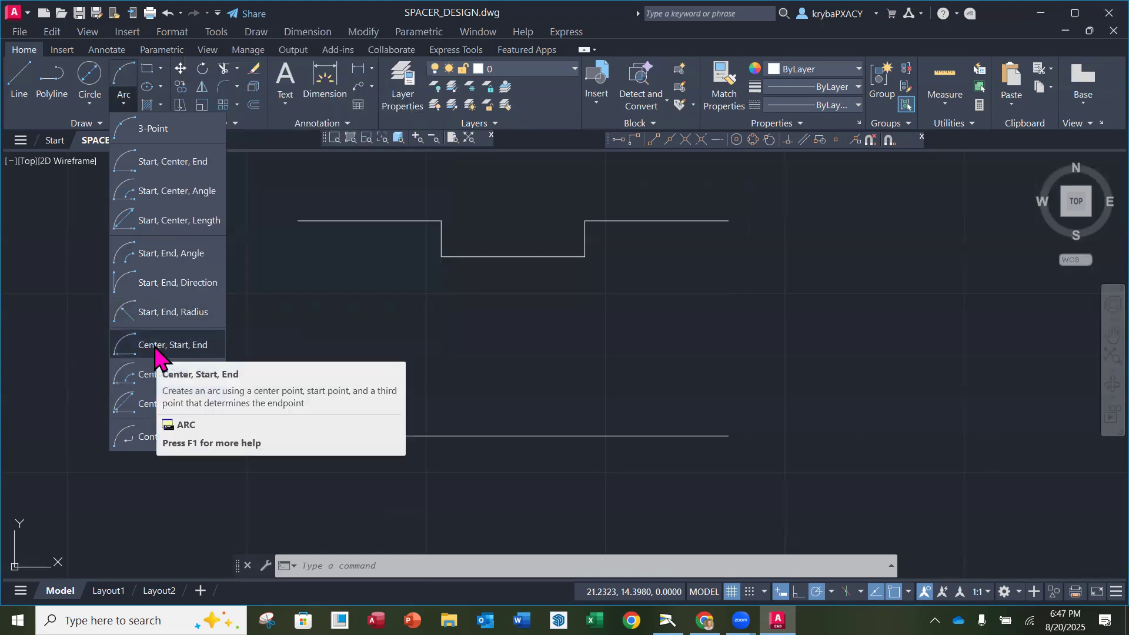
{"action": "left_click", "coordinate": [155, 347]}
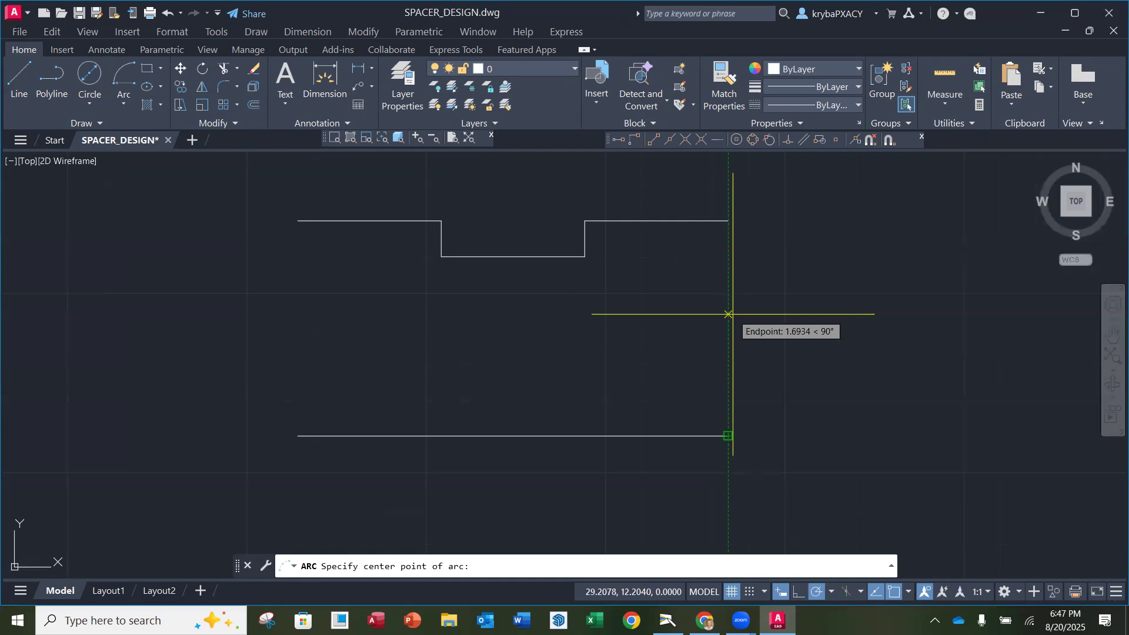
{"action": "type", "text": "from"}
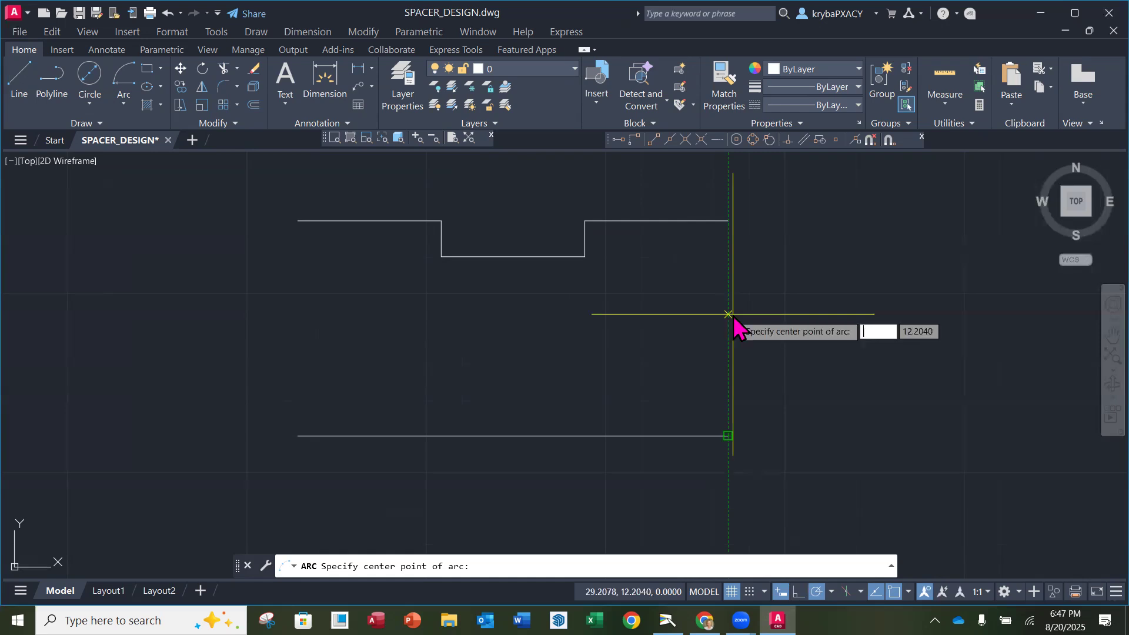
{"action": "key", "text": "Return"}
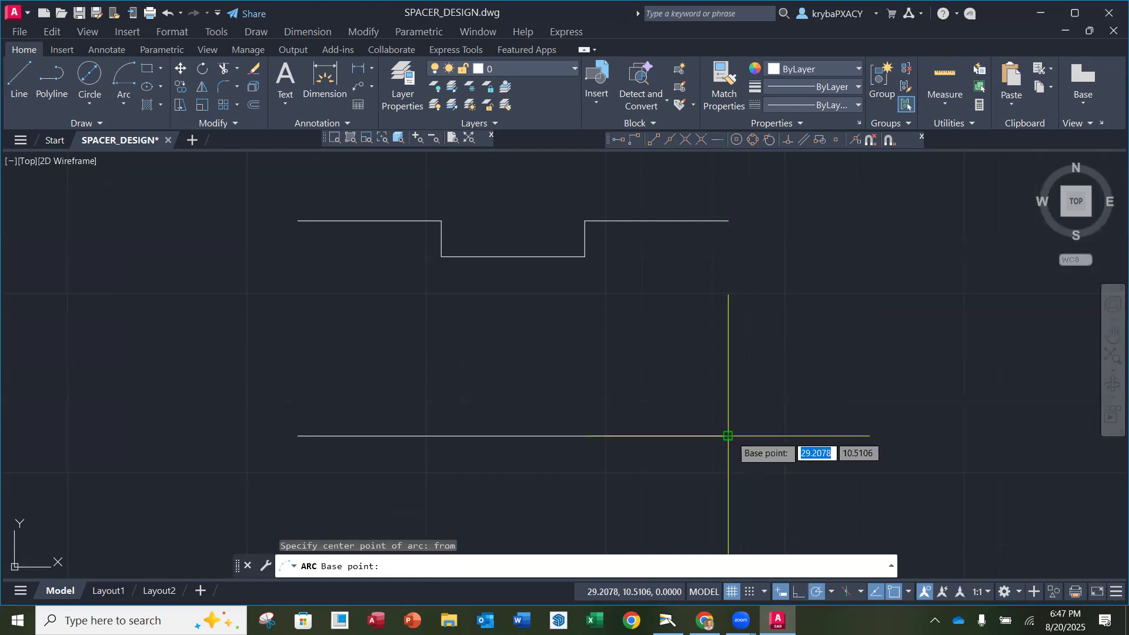
{"action": "left_click", "coordinate": [728, 436]}
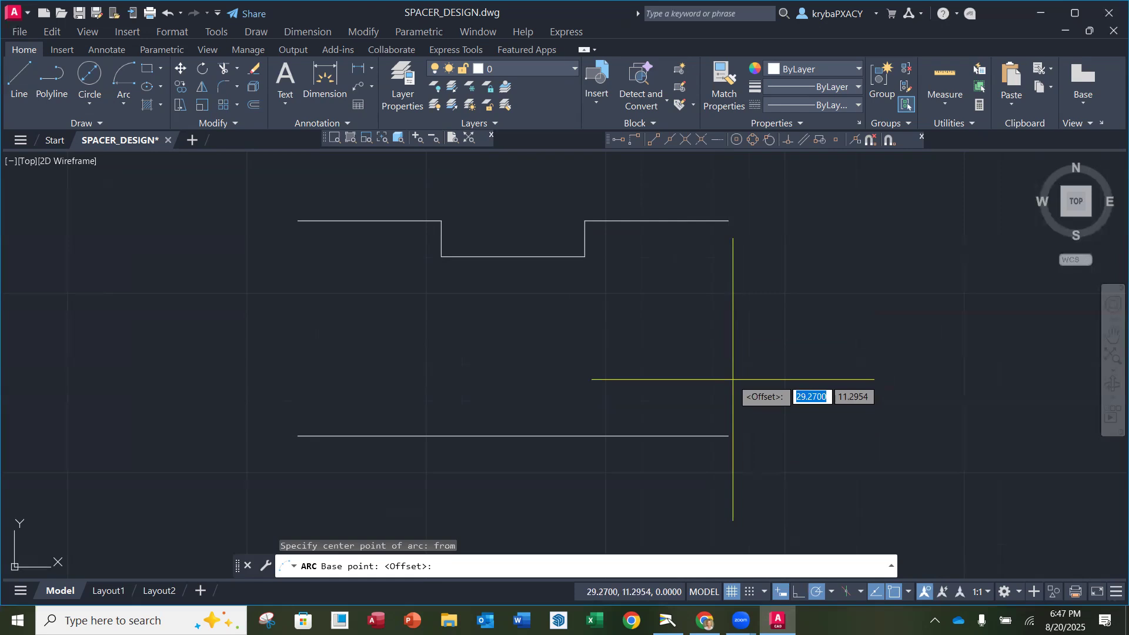
{"action": "type", "text": "@"}
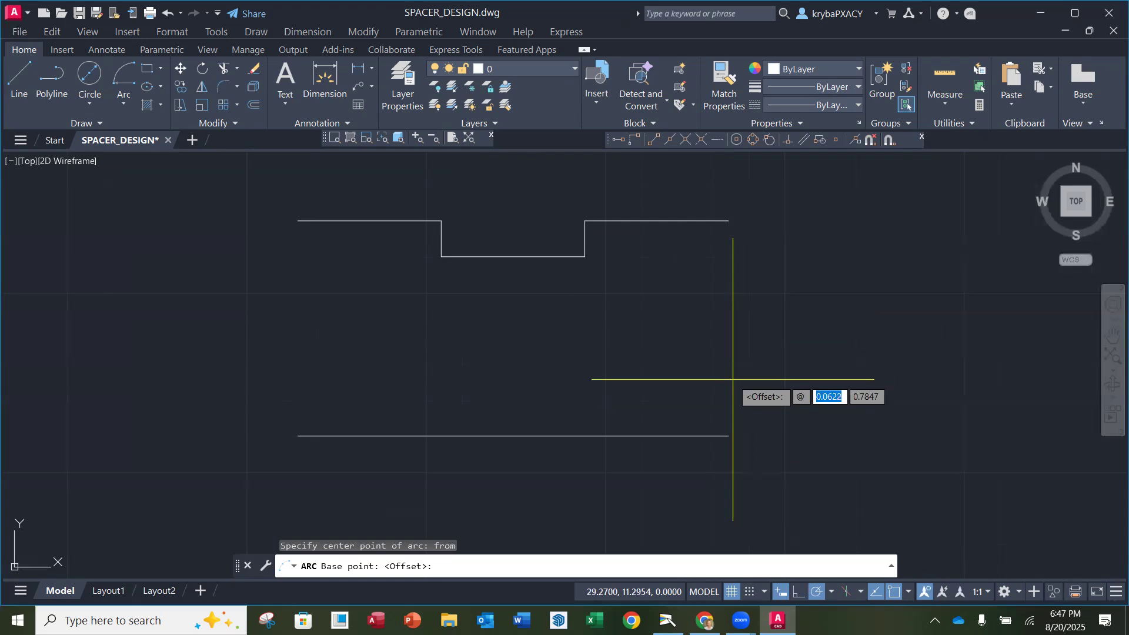
{"action": "type", "text": "0"}
{"action": "key", "text": "Tab"}
{"action": "type", "text": "1.5"}
{"action": "key", "text": "Return"}
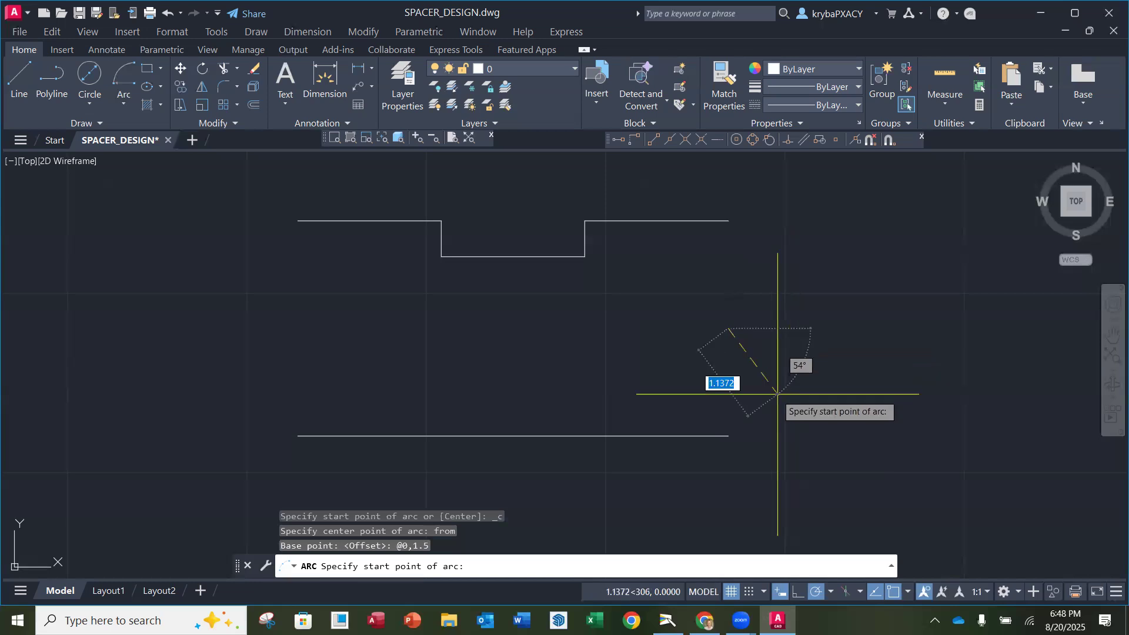
{"action": "left_click", "coordinate": [728, 436]}
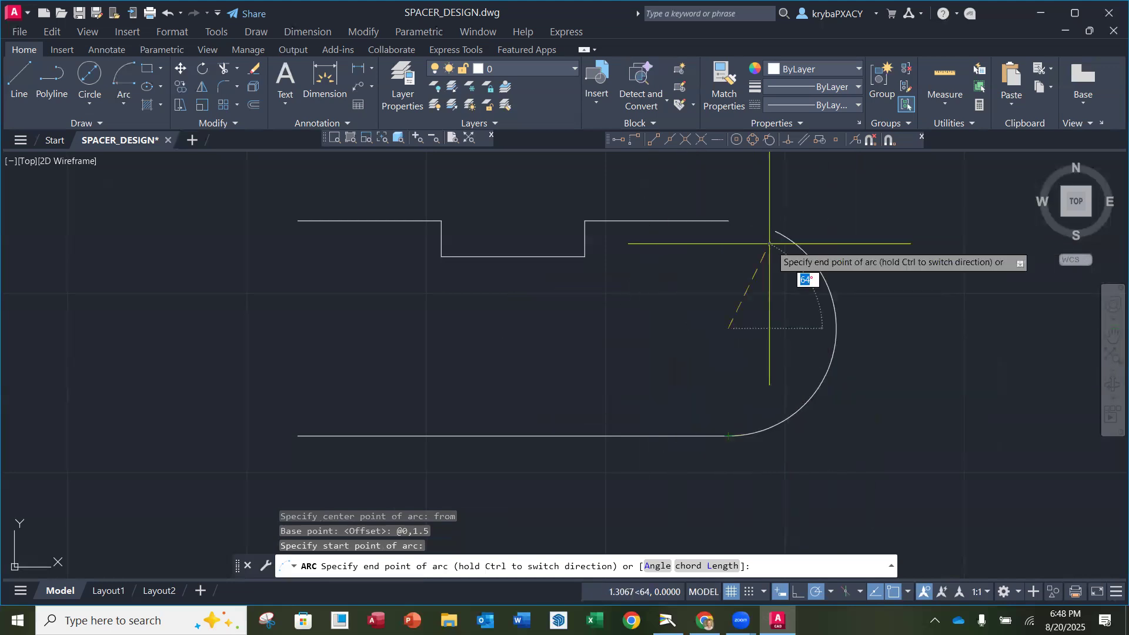
{"action": "left_click", "coordinate": [729, 221]}
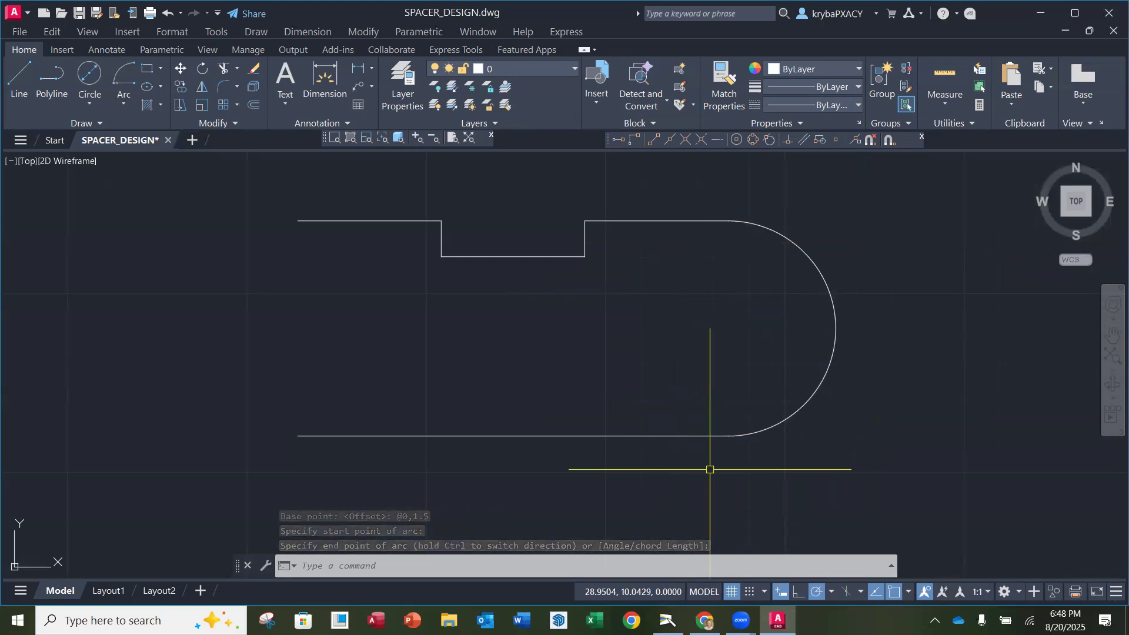
Step: Undo the arc at the outline's right end
{"action": "type", "text": "u"}
{"action": "key", "text": "Return"}
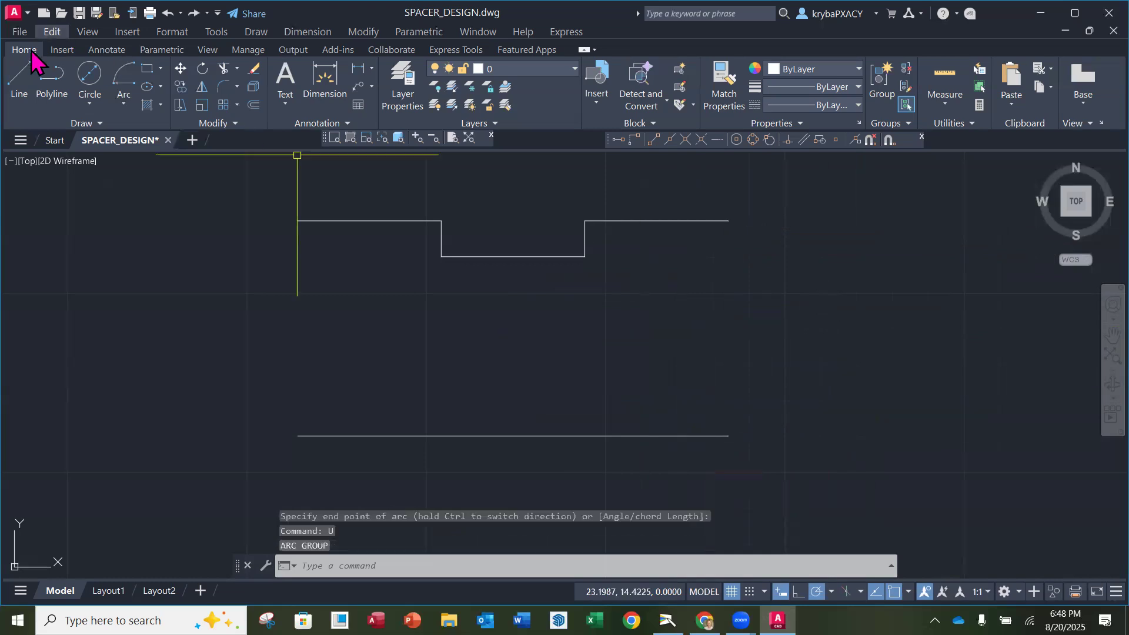
Step: Draw a Center, Start, End arc from the bottom line's right endpoint up to the top edge's, centered at offset @0,1.5 from the bottom endpoint
{"action": "left_click", "coordinate": [125, 106]}
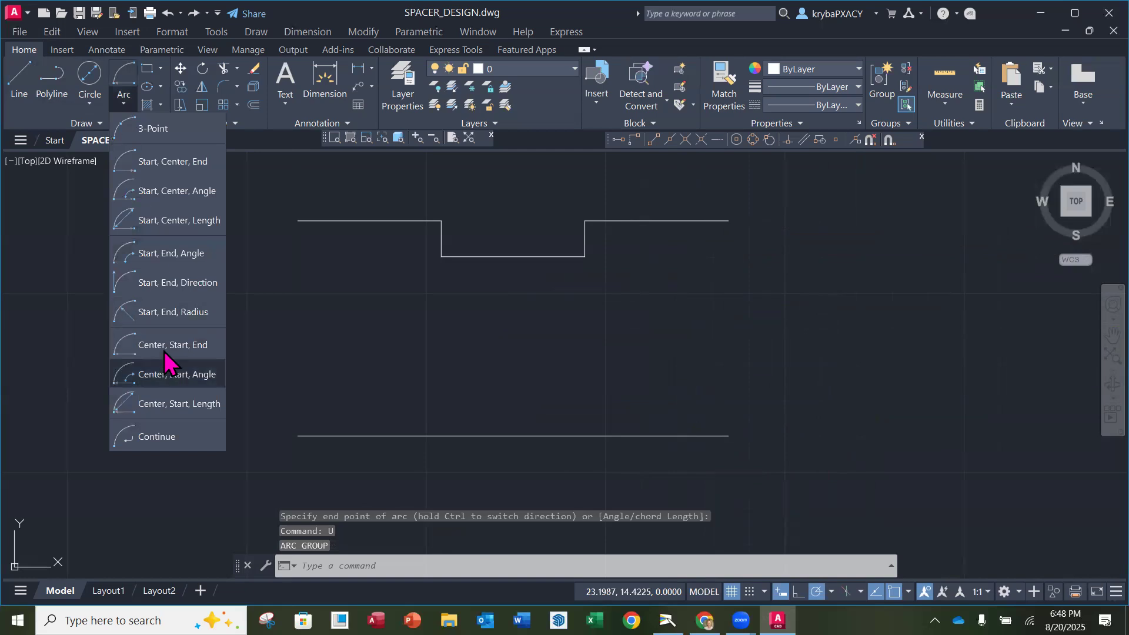
{"action": "left_click", "coordinate": [164, 347]}
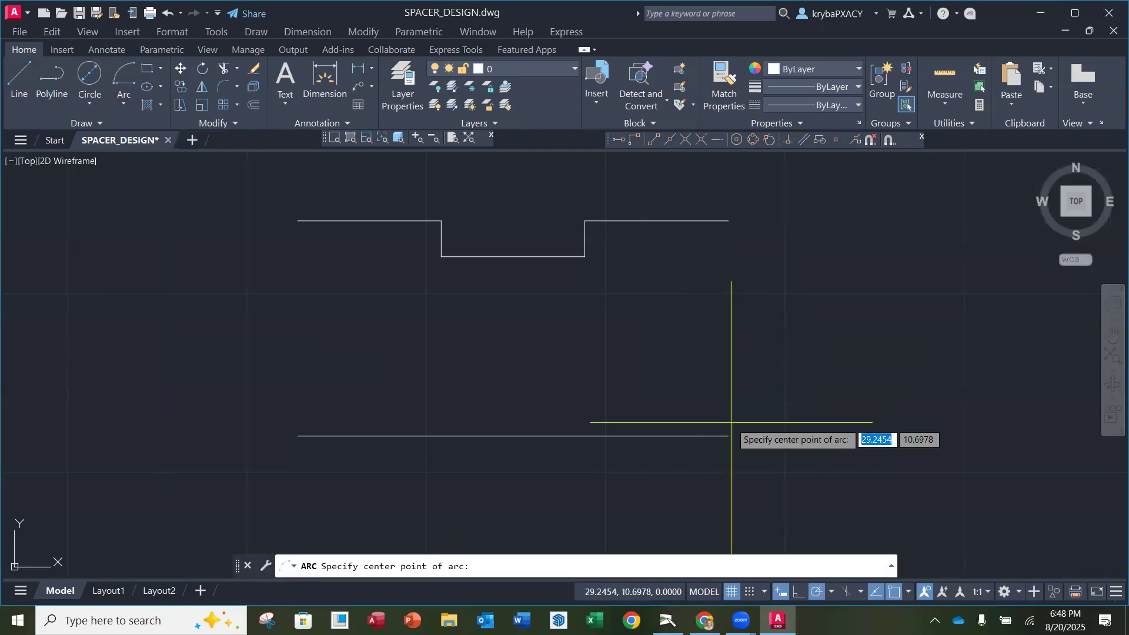
{"action": "type", "text": "from"}
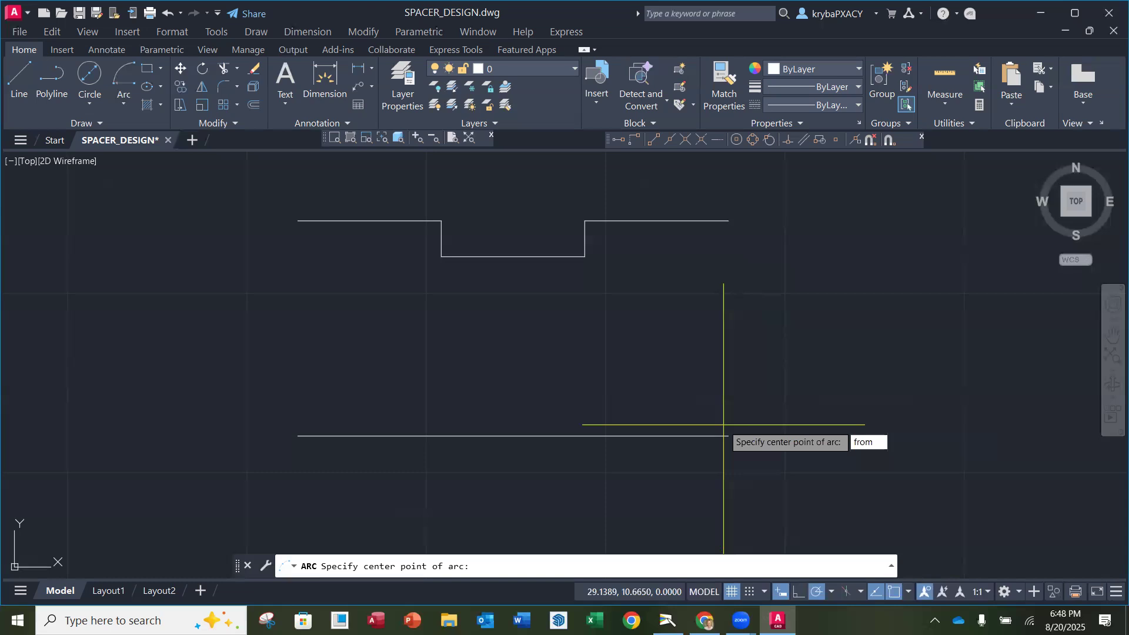
{"action": "key", "text": "Return"}
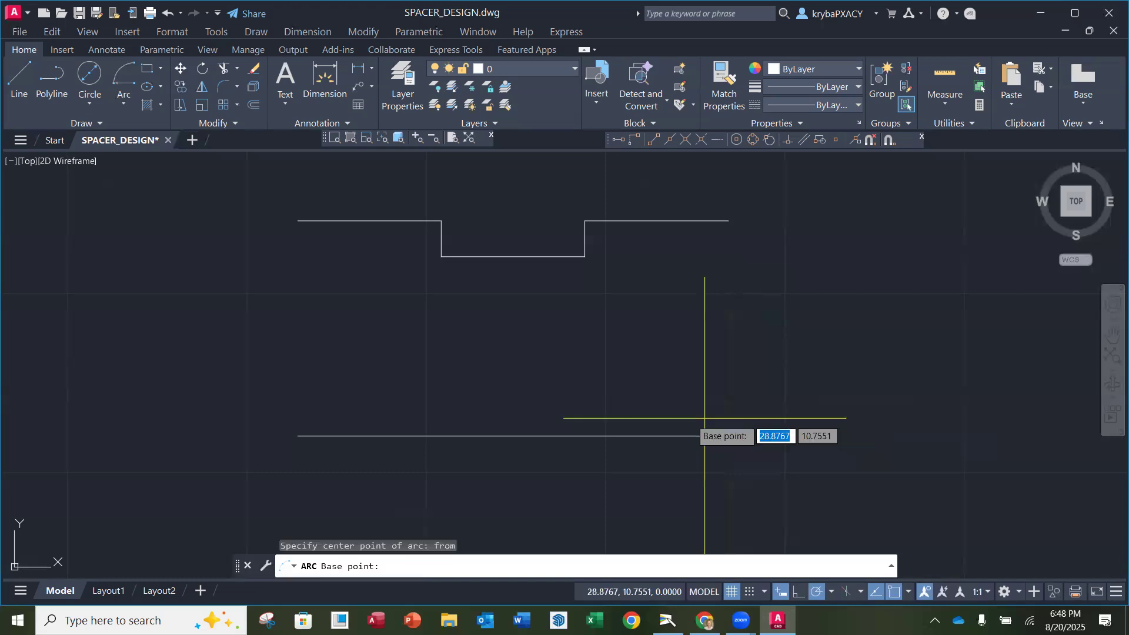
{"action": "left_click", "coordinate": [728, 436]}
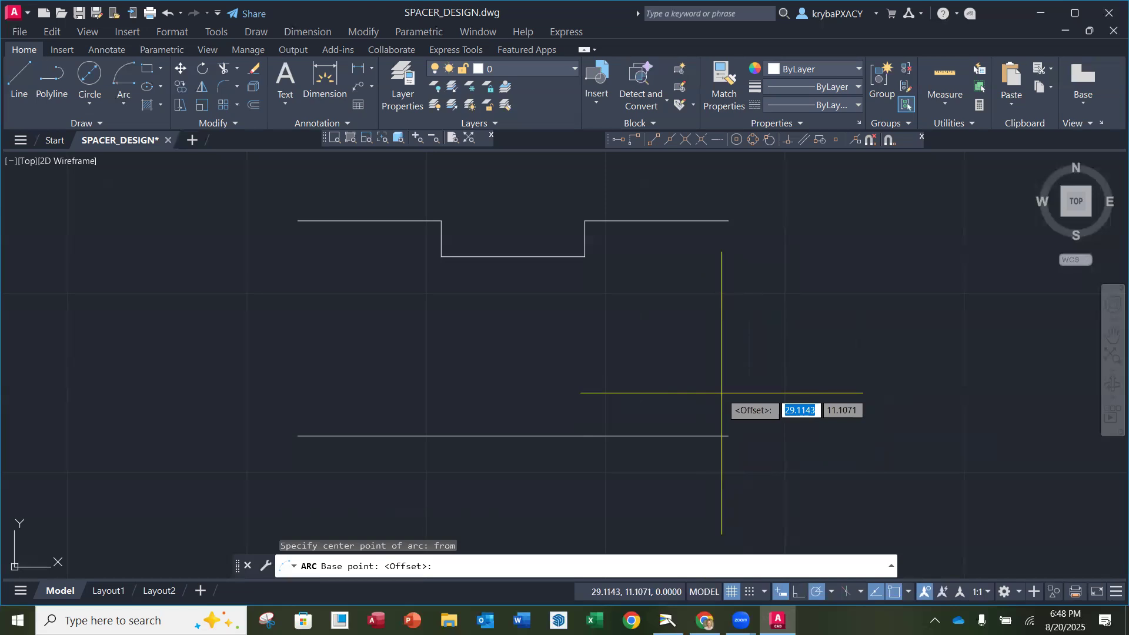
{"action": "type", "text": "@0"}
{"action": "key", "text": "Tab"}
{"action": "type", "text": "1.5"}
{"action": "key", "text": "Return"}
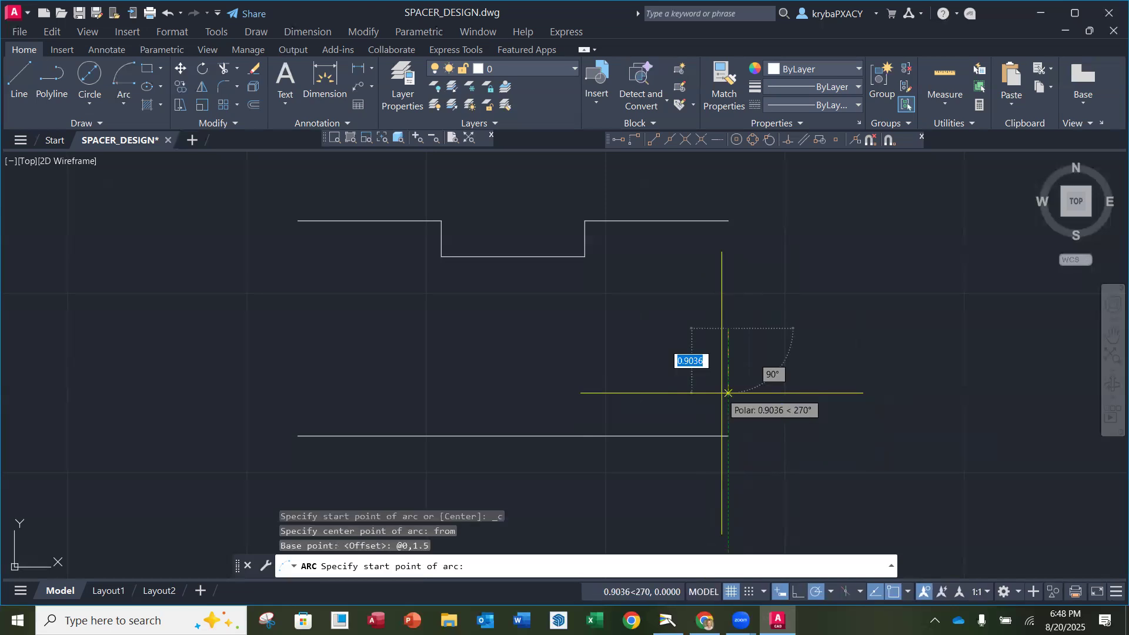
{"action": "left_click", "coordinate": [728, 436]}
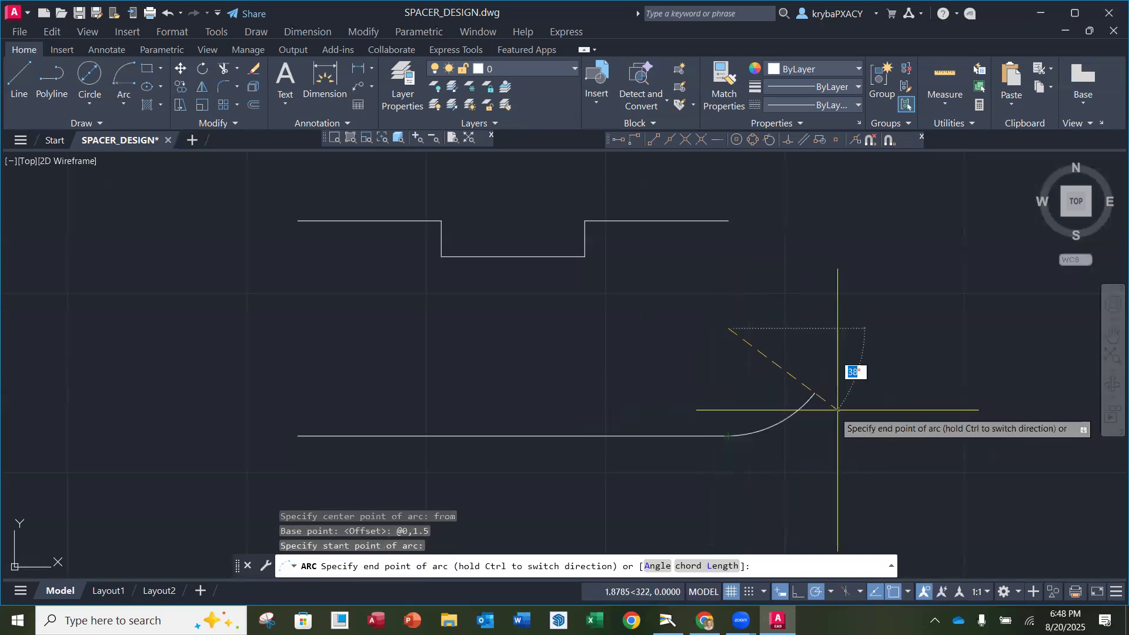
{"action": "left_click", "coordinate": [728, 220]}
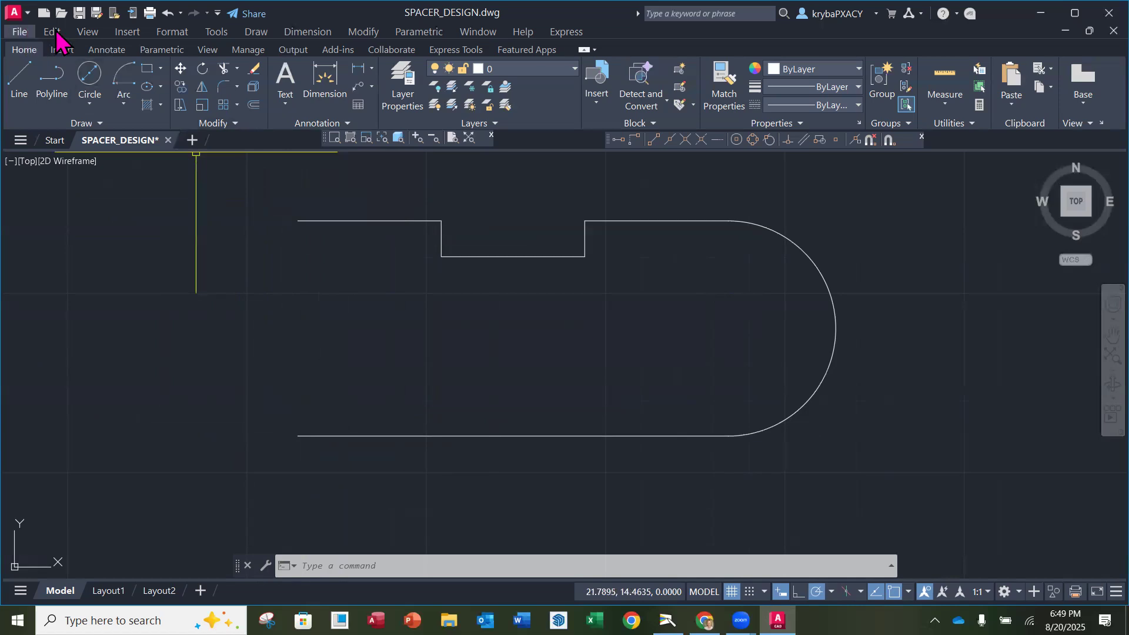
Step: Close the left end with a Center, Start, End arc from the top edge's endpoint to the bottom line's, centered at offset @0,-1.5 from the top endpoint
{"action": "left_click", "coordinate": [124, 103]}
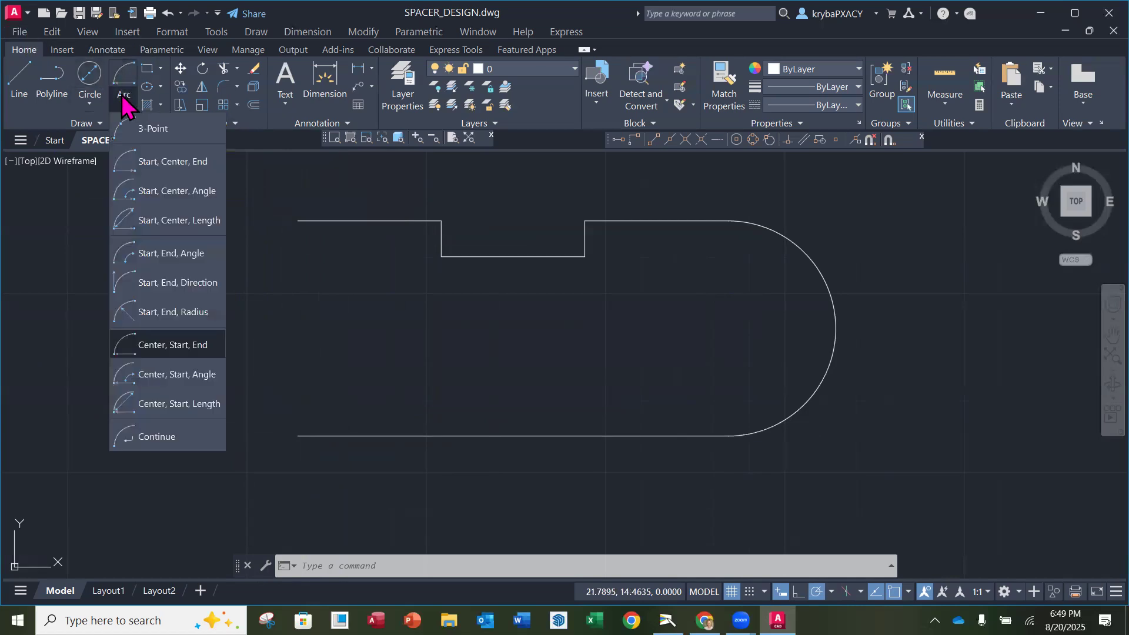
{"action": "left_click", "coordinate": [159, 347]}
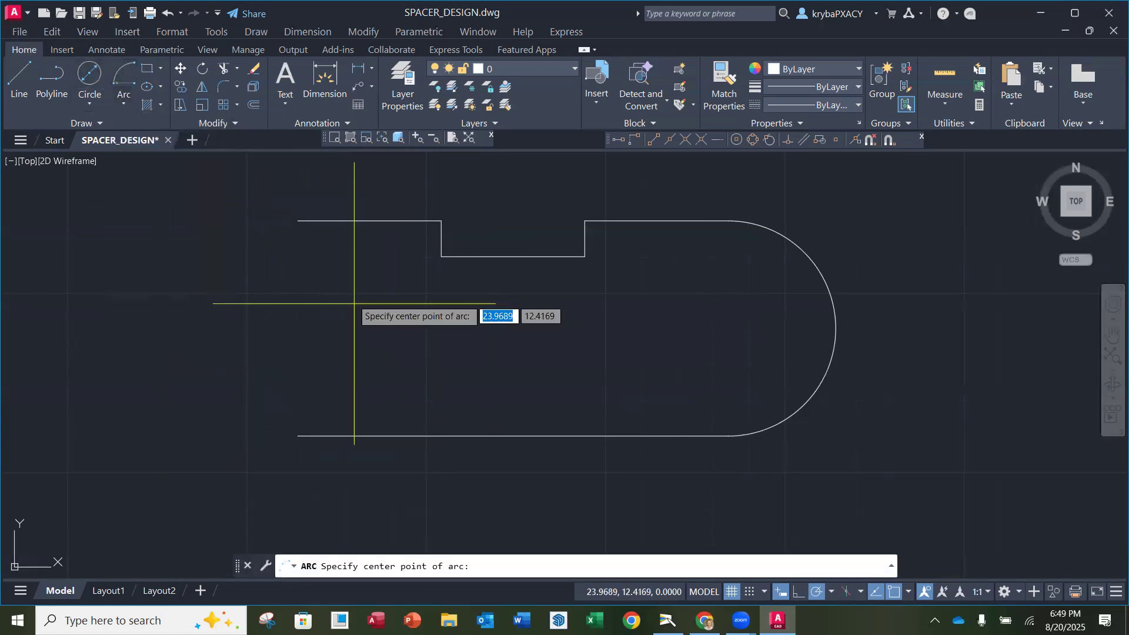
{"action": "type", "text": "from"}
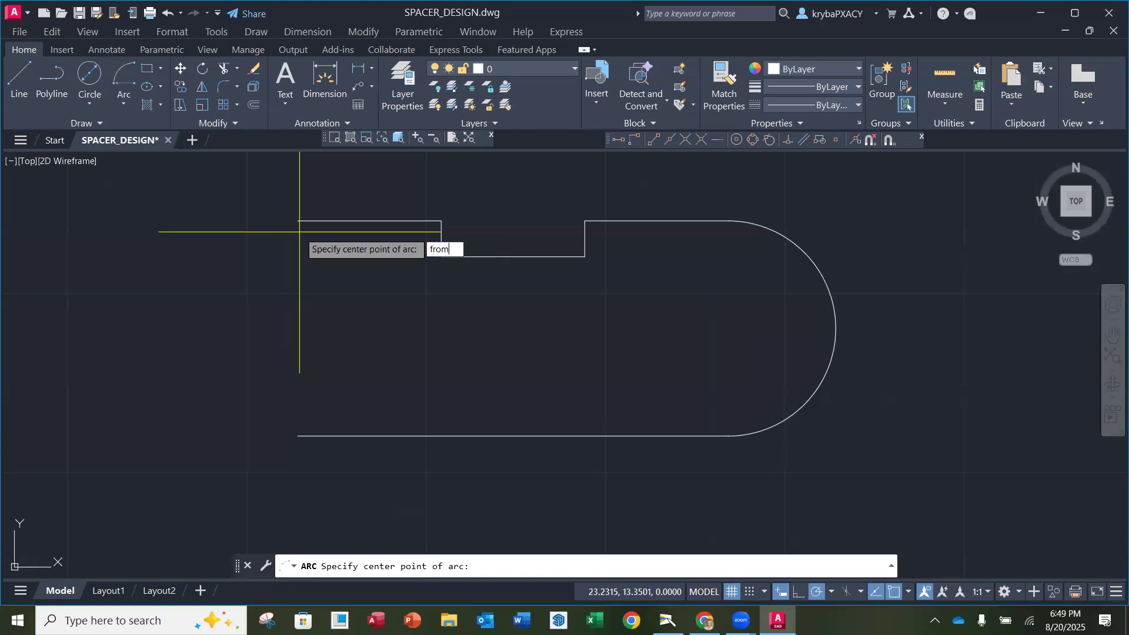
{"action": "key", "text": "Return"}
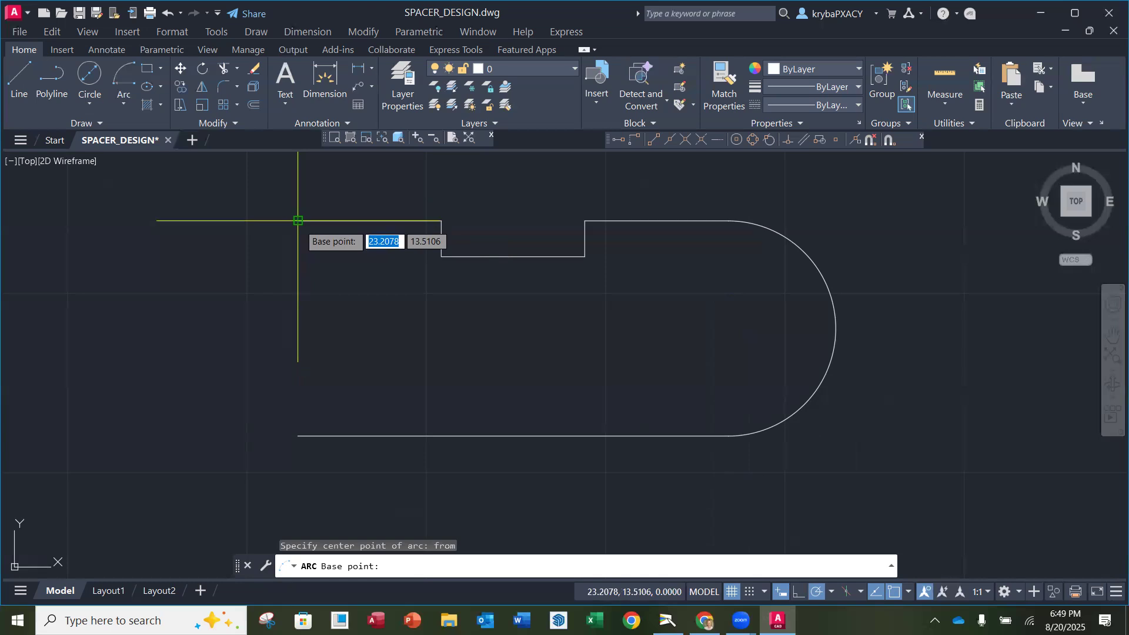
{"action": "left_click", "coordinate": [298, 220]}
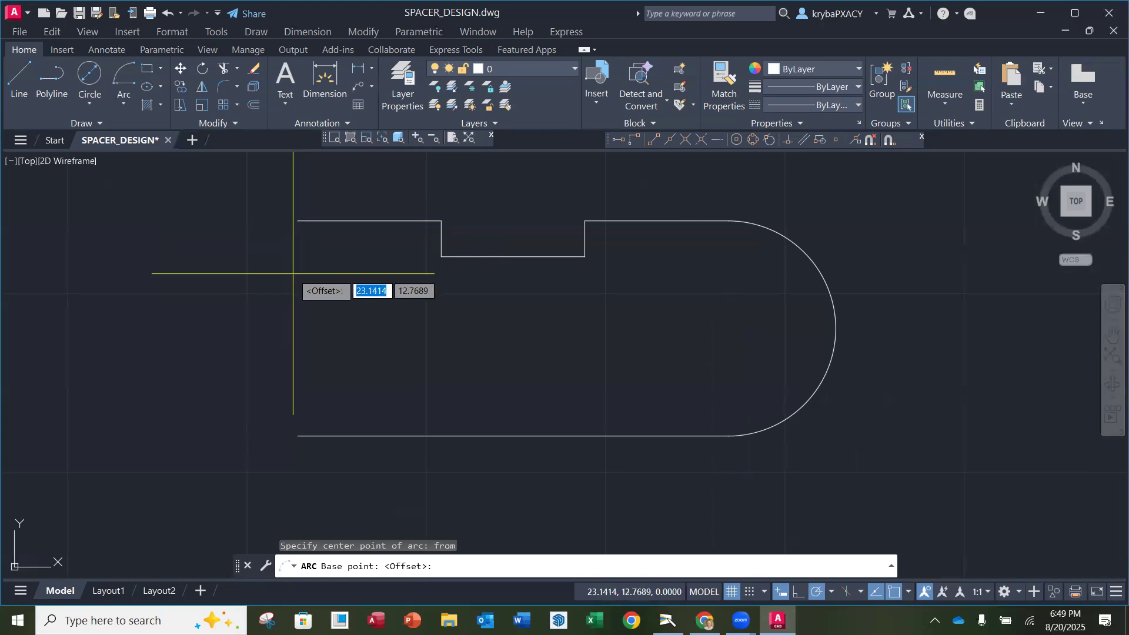
{"action": "type", "text": "@"}
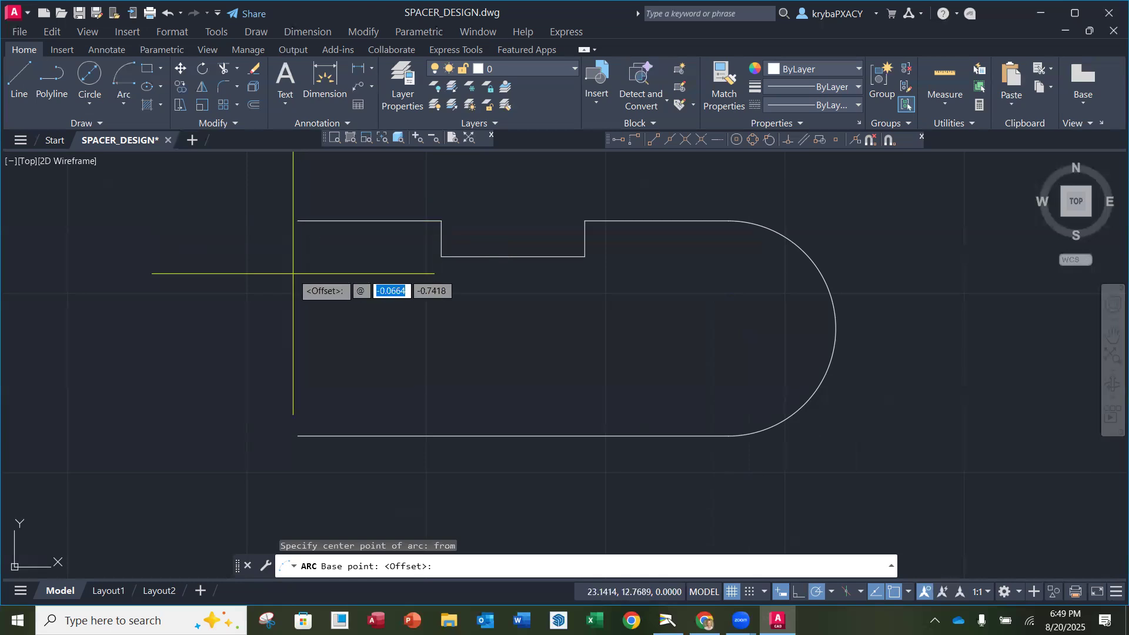
{"action": "type", "text": "0"}
{"action": "type", "text": "-"}
{"action": "type", "text": "1.5"}
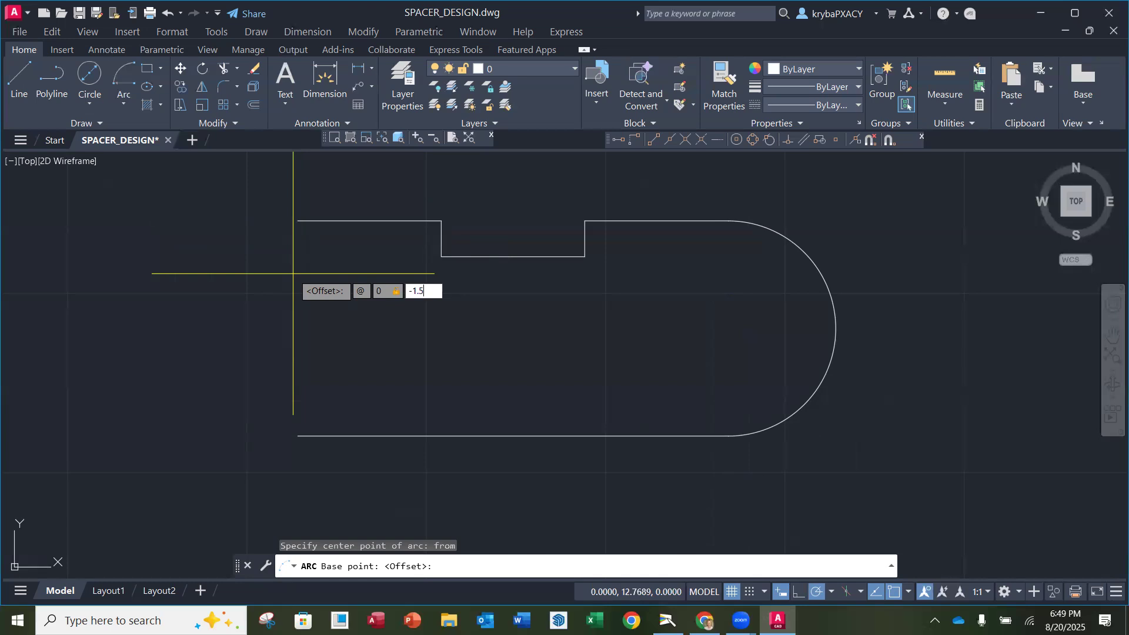
{"action": "key", "text": "Return"}
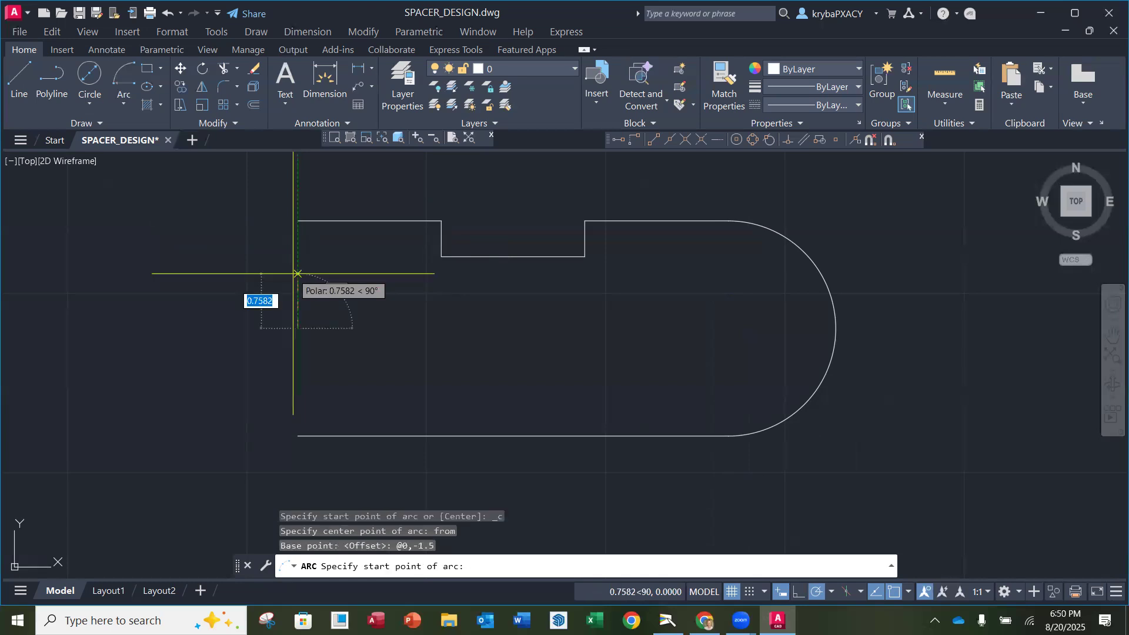
{"action": "left_click", "coordinate": [298, 221]}
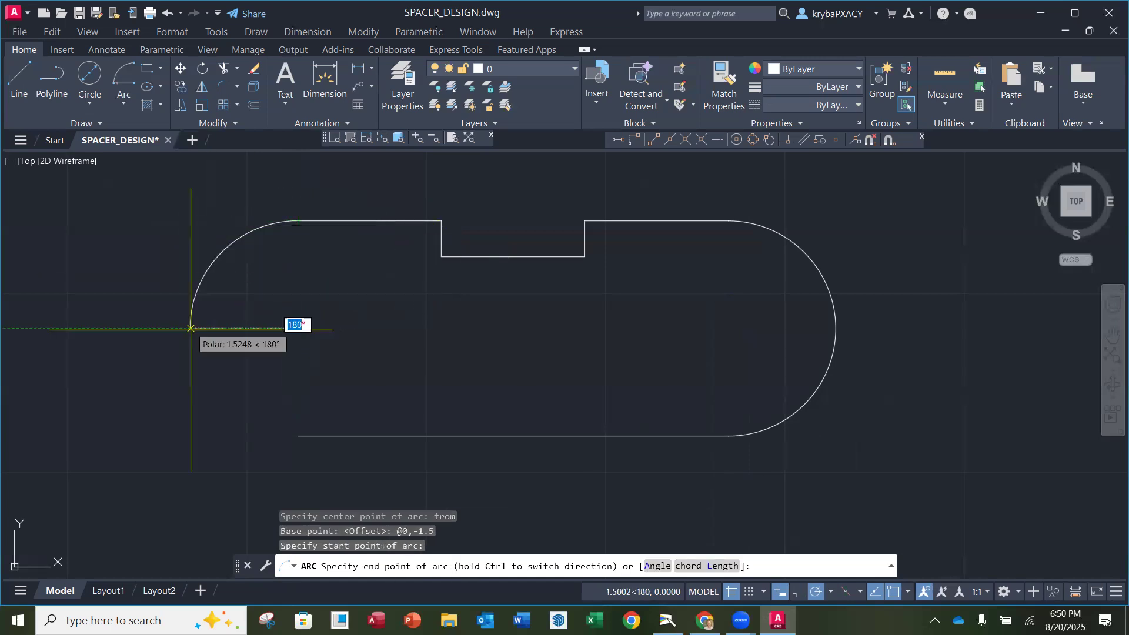
{"action": "left_click", "coordinate": [298, 435]}
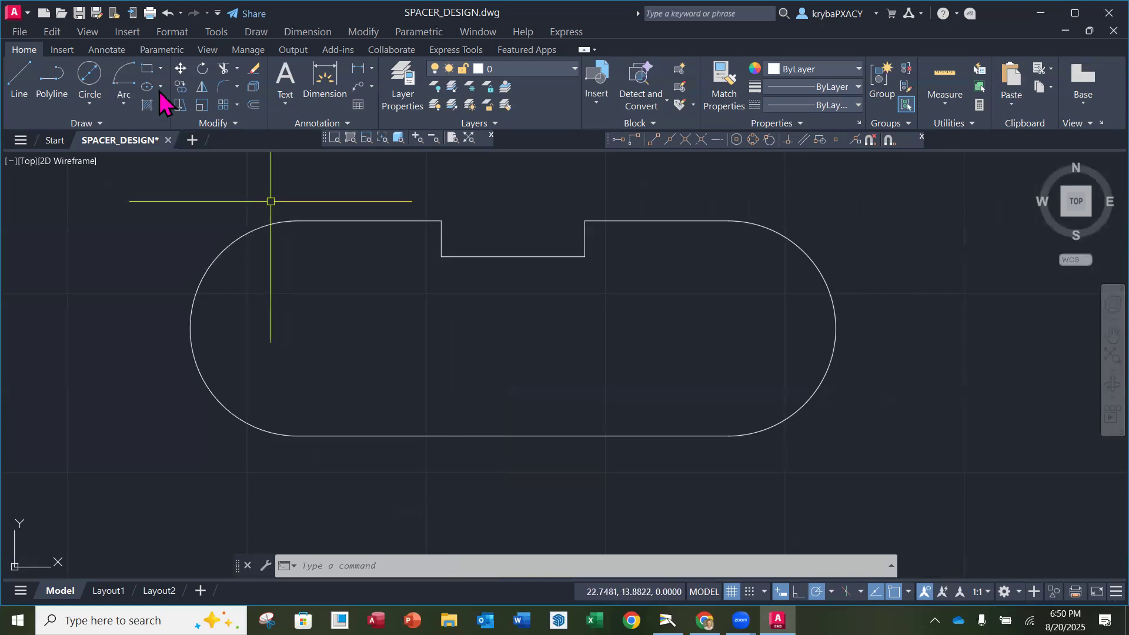
Step: Save the drawing with both rounded ends in place
{"action": "left_click", "coordinate": [30, 27]}
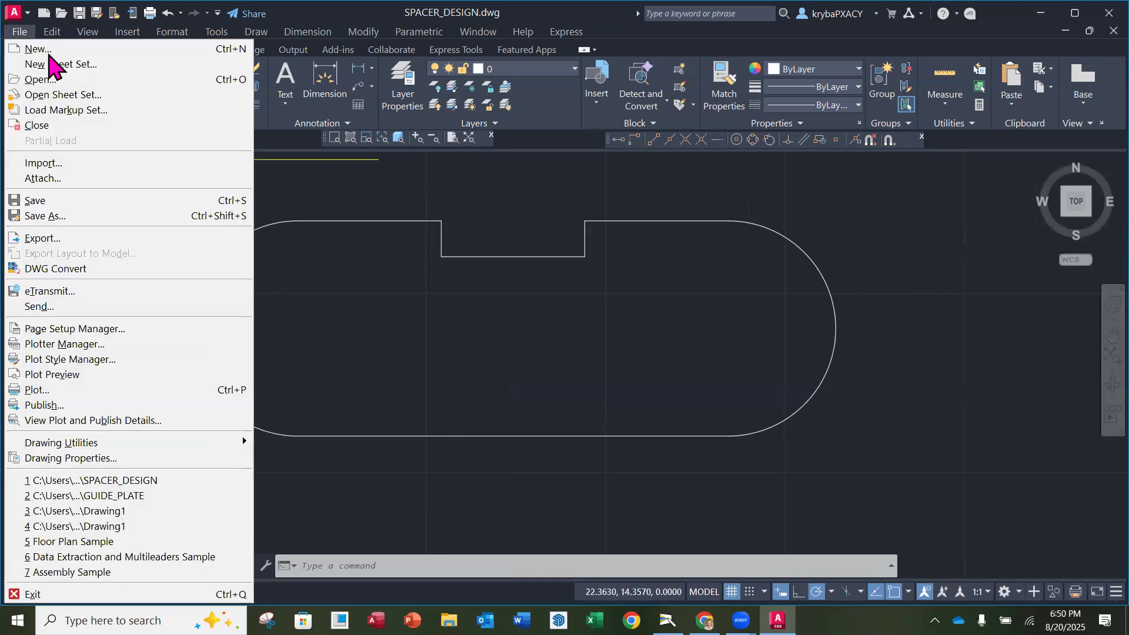
{"action": "mouse_move", "coordinate": [51, 31]}
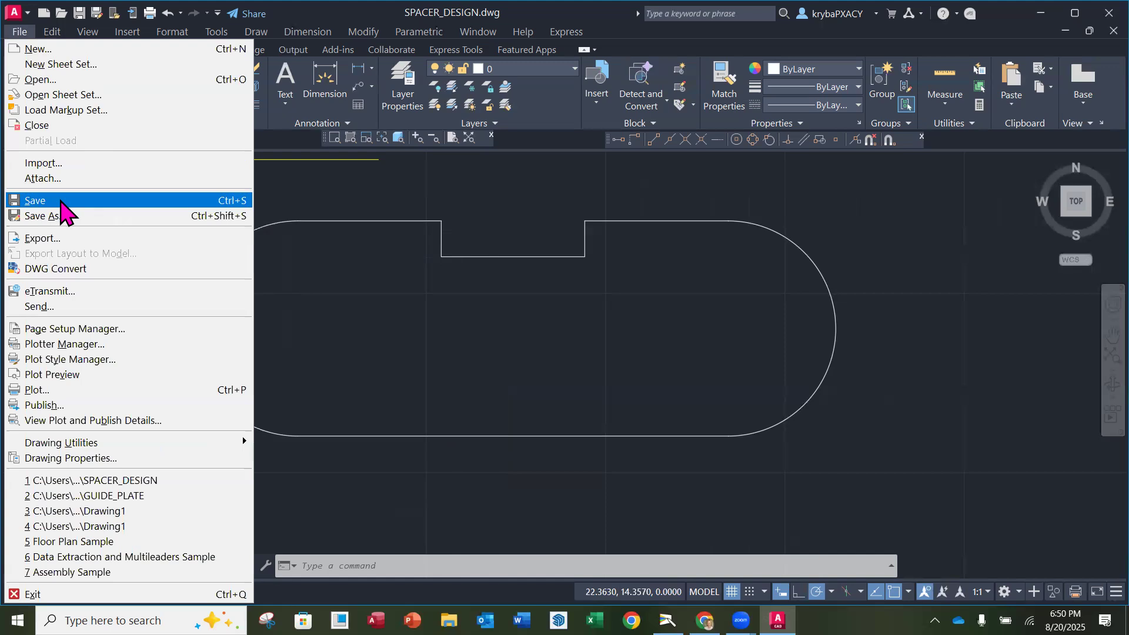
{"action": "left_click", "coordinate": [59, 199]}
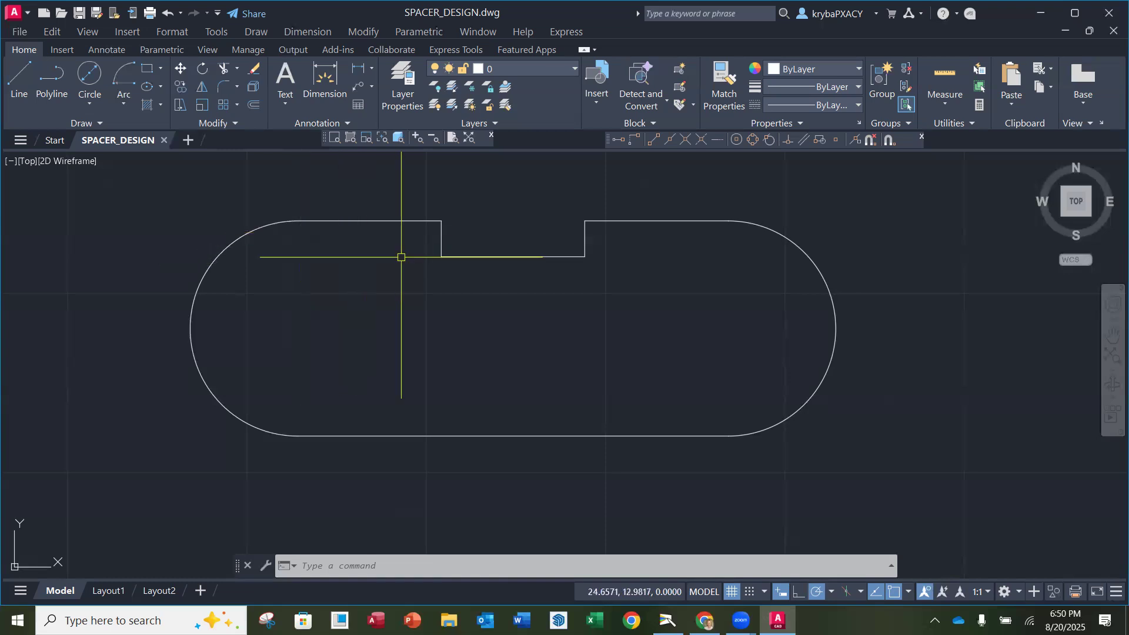
{"action": "key", "text": "ctrl+s"}
{"action": "key", "text": "Escape"}
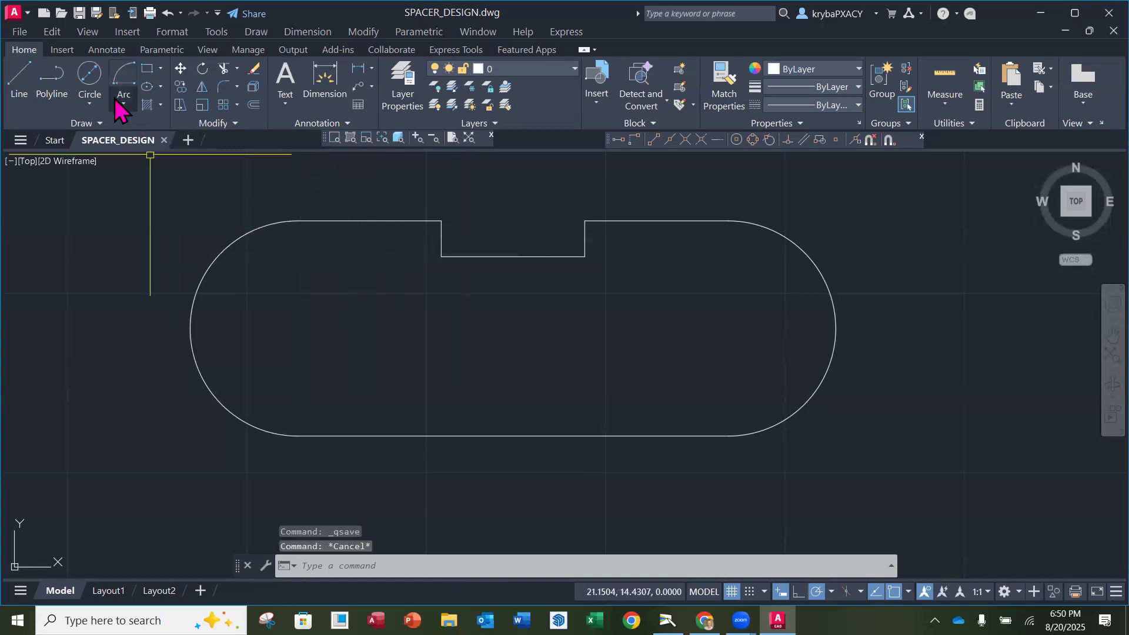
Step: Save the drawing again and move the Object Snap toolbar closer to the Zoom toolbar
{"action": "left_click", "coordinate": [21, 31]}
{"action": "left_click", "coordinate": [48, 203]}
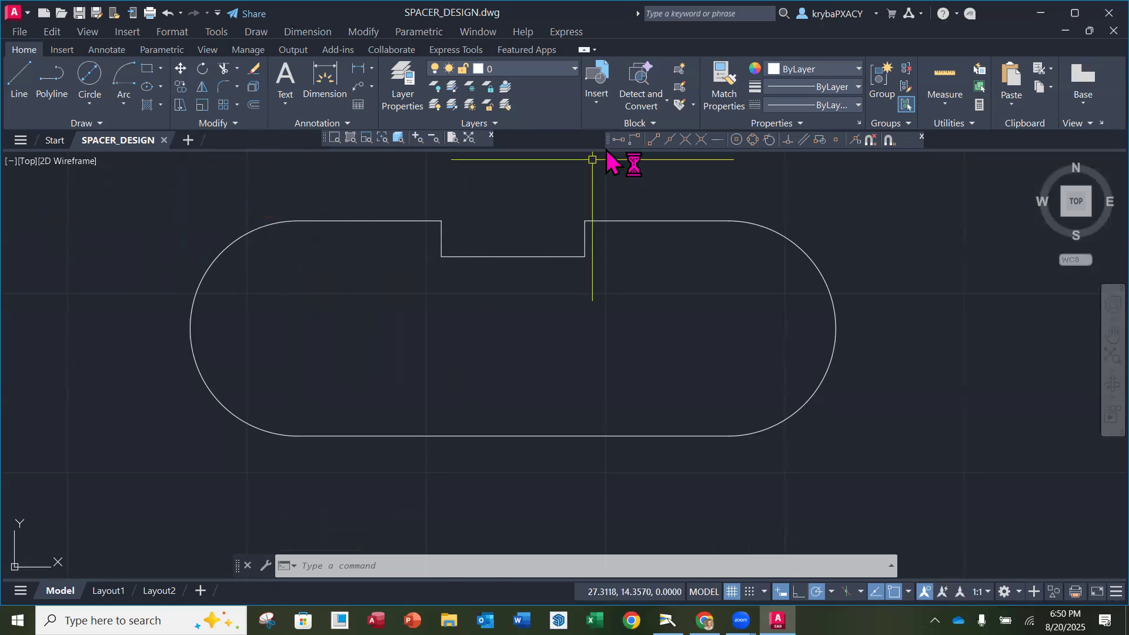
{"action": "left_click_drag", "start_coordinate": [606, 141], "coordinate": [567, 148]}
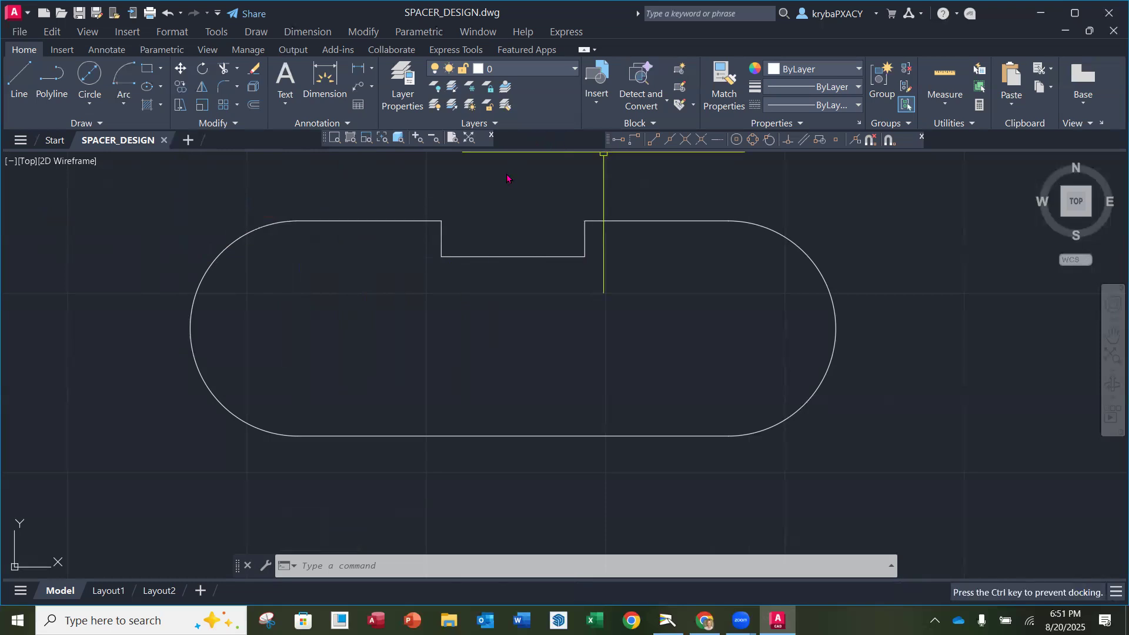
{"action": "left_click_drag", "start_coordinate": [594, 144], "coordinate": [534, 141]}
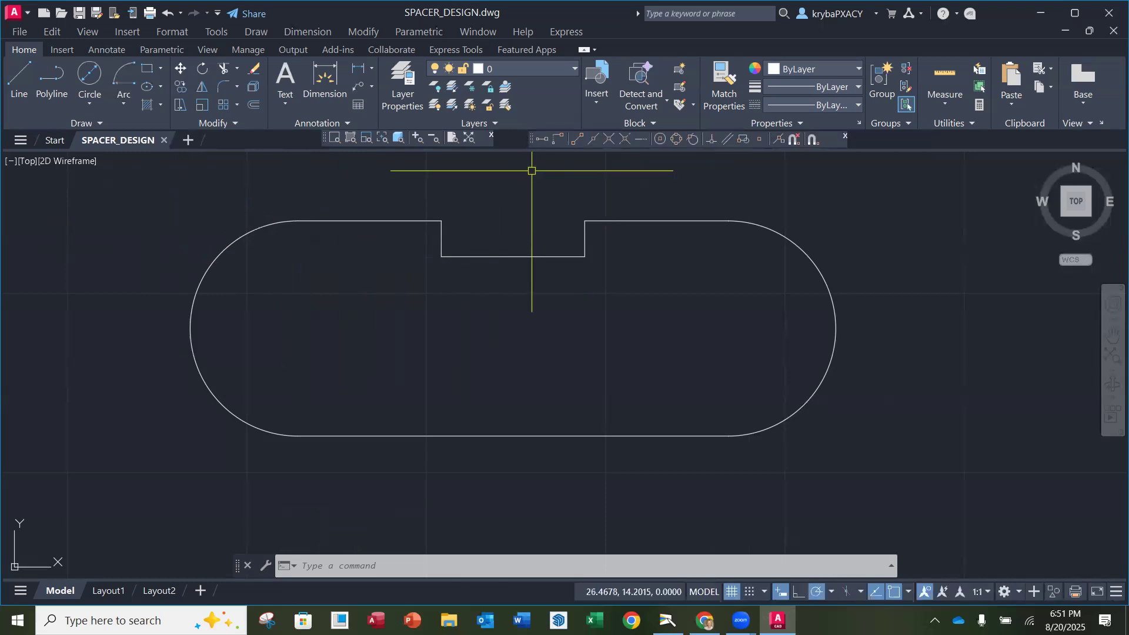
Step: Examine the list of available AutoCAD toolbars, including Object Snap, and the object snap settings list
{"action": "left_click", "coordinate": [218, 32]}
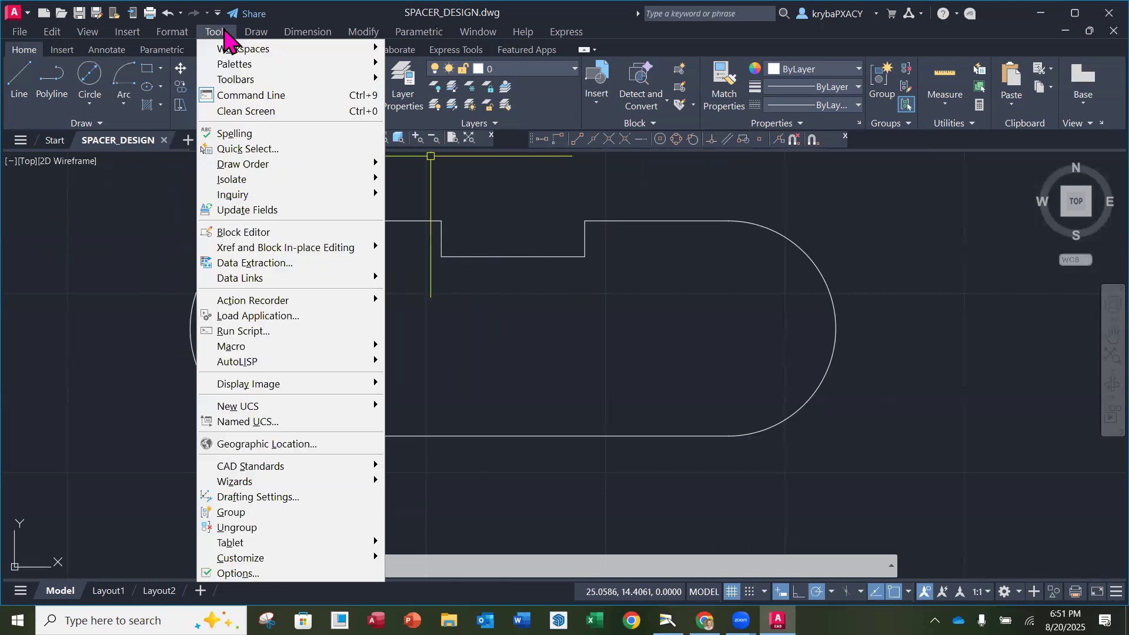
{"action": "mouse_move", "coordinate": [233, 81]}
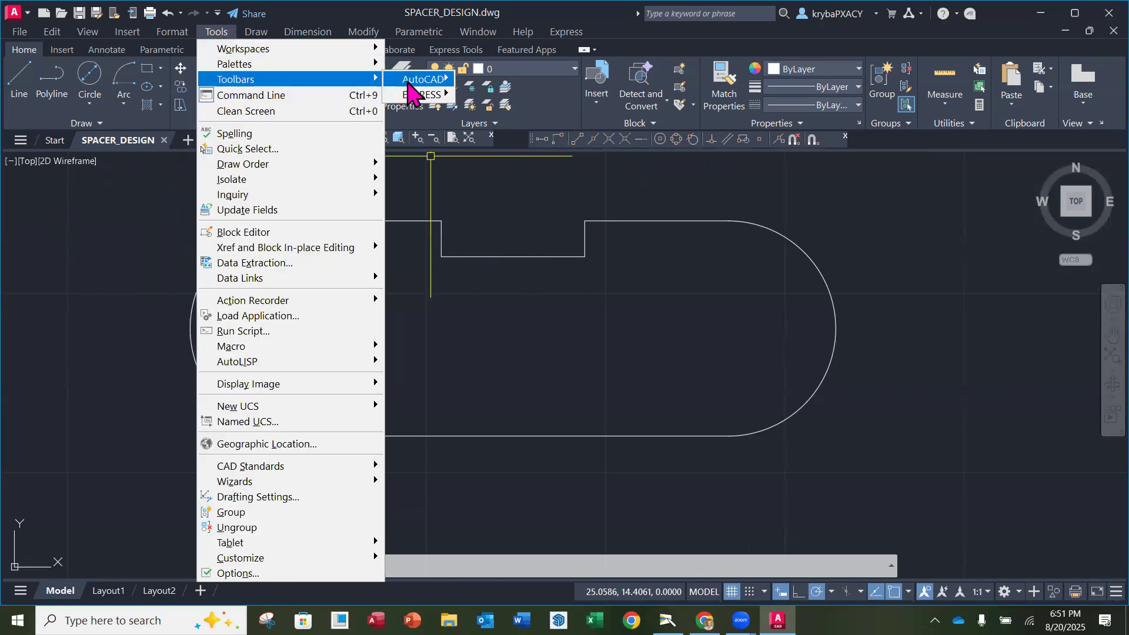
{"action": "mouse_move", "coordinate": [409, 88]}
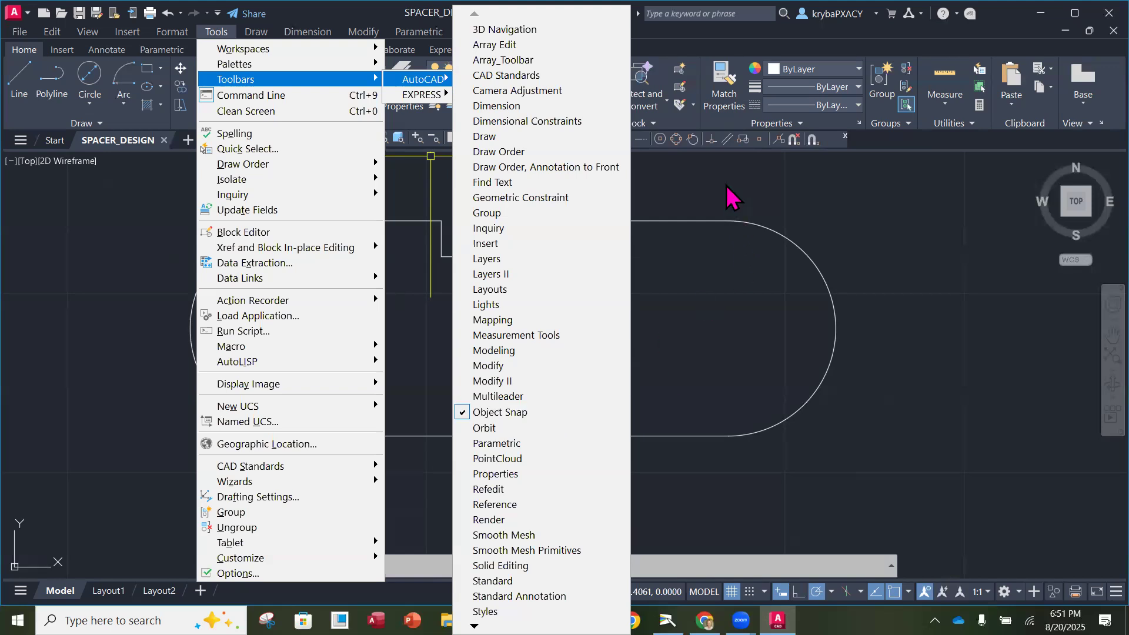
{"action": "left_click", "coordinate": [673, 181]}
{"action": "left_click", "coordinate": [623, 182]}
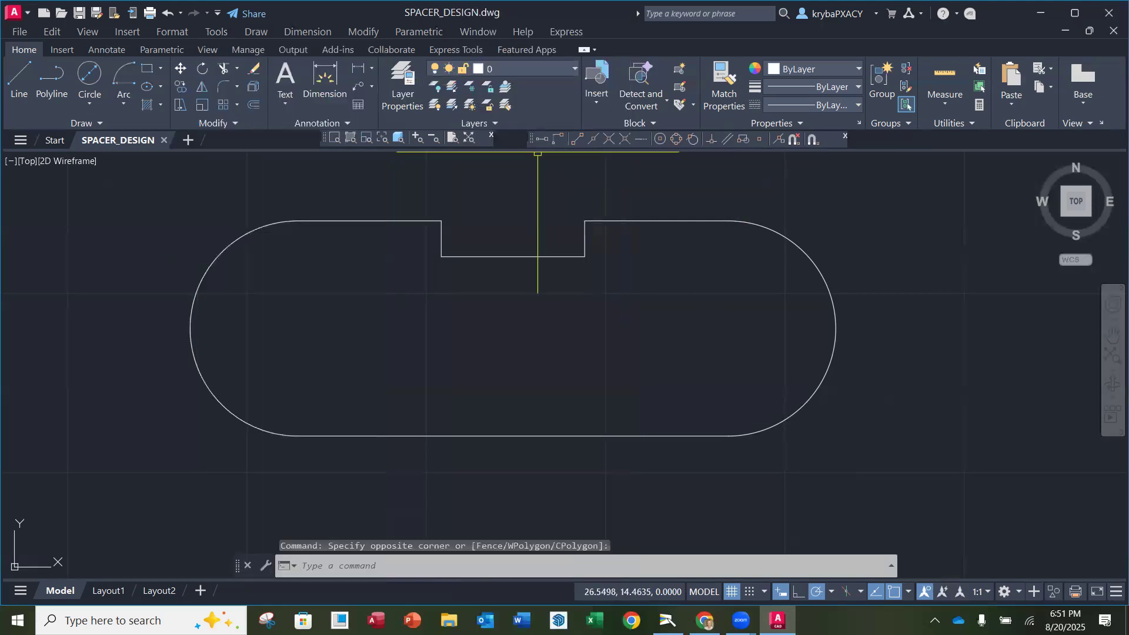
{"action": "left_click_drag", "start_coordinate": [535, 147], "coordinate": [639, 159]}
{"action": "left_click_drag", "start_coordinate": [531, 140], "coordinate": [528, 139]}
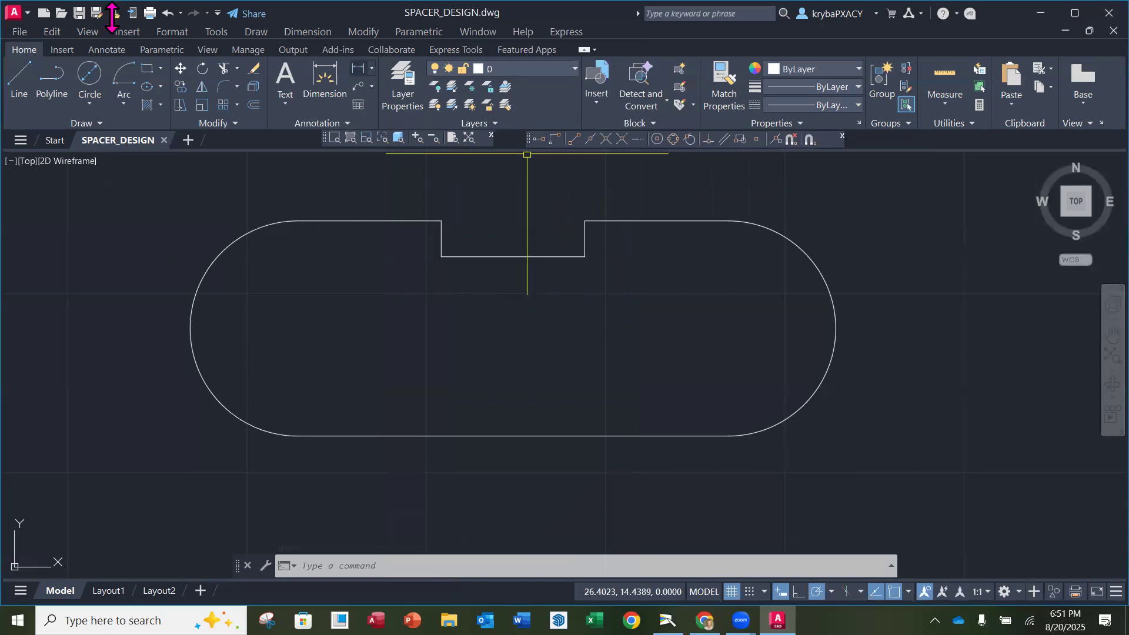
{"action": "left_click", "coordinate": [219, 33]}
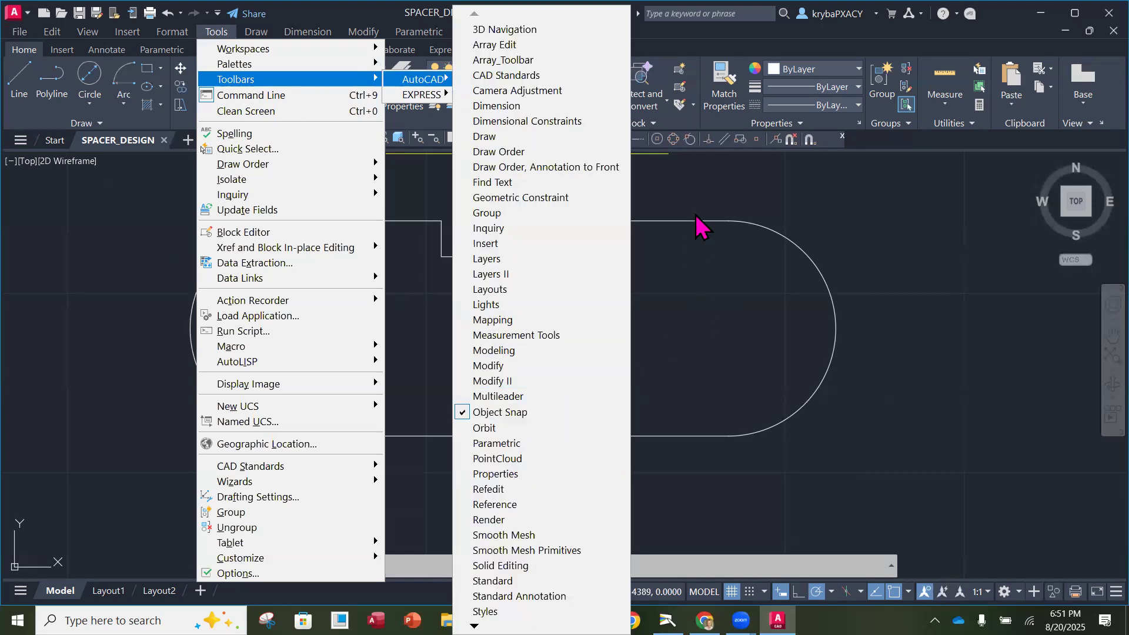
{"action": "left_click", "coordinate": [692, 175]}
{"action": "left_click", "coordinate": [692, 187]}
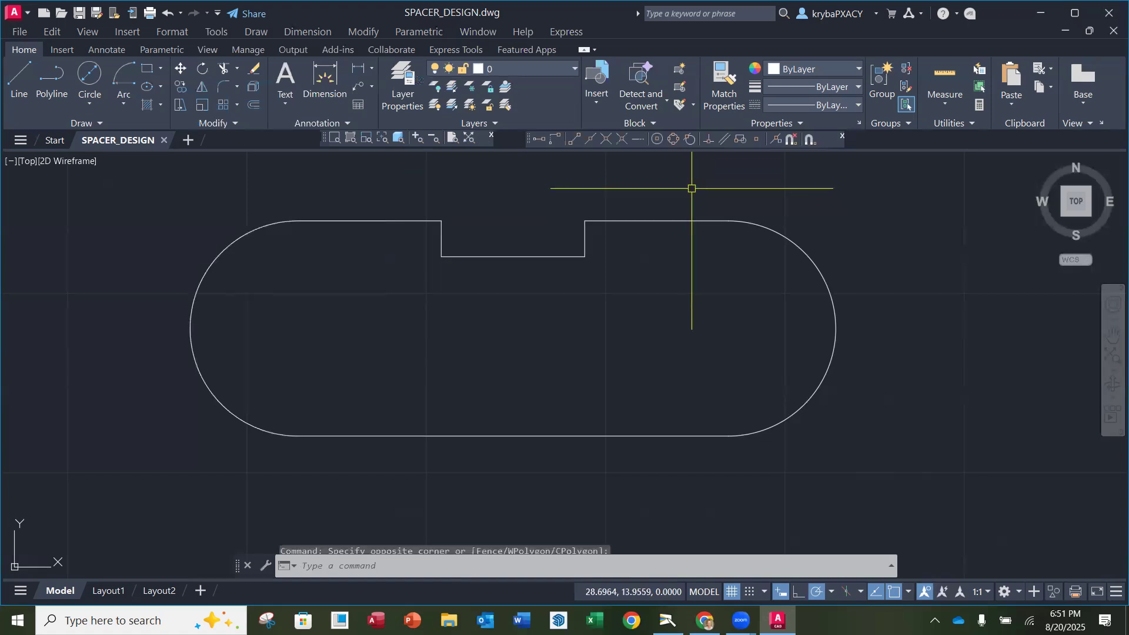
{"action": "key", "text": "Escape"}
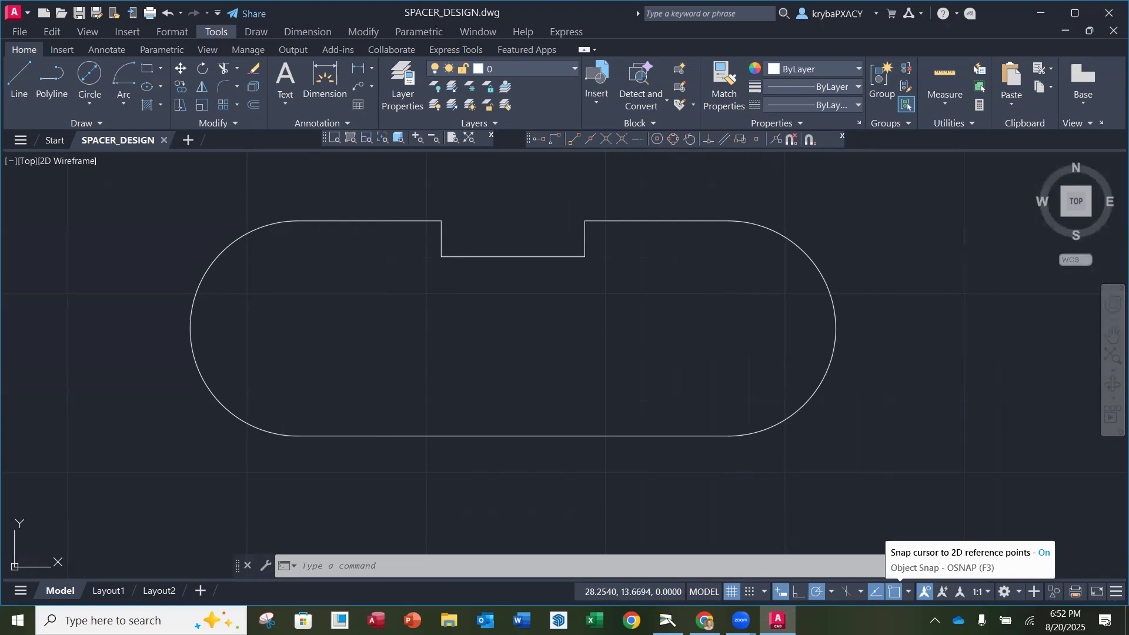
{"action": "left_click", "coordinate": [908, 592]}
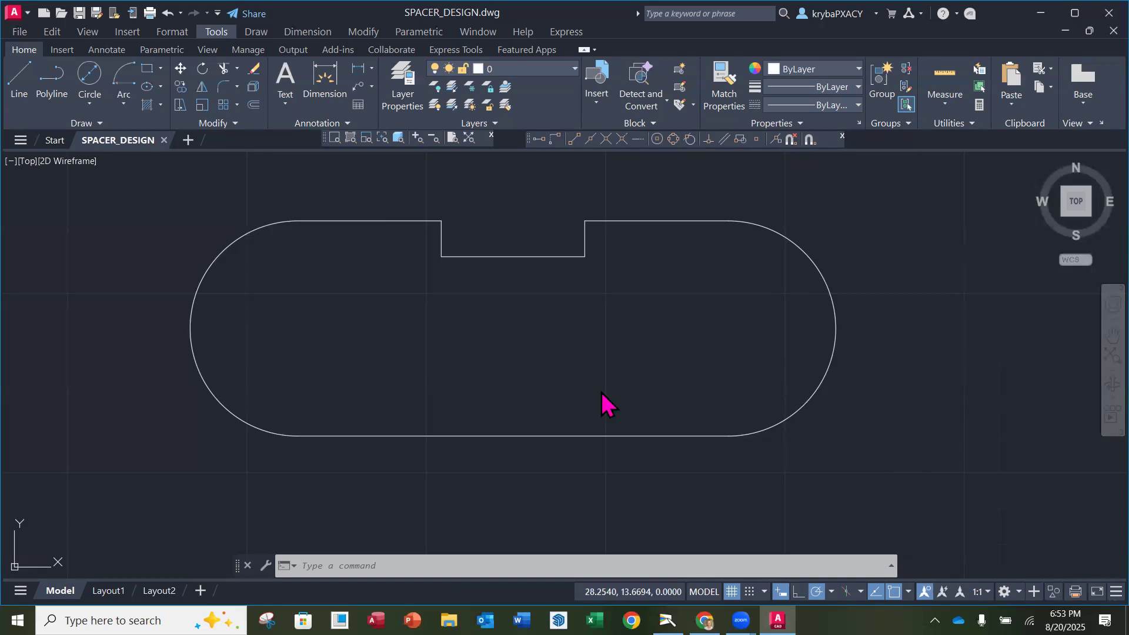
Step: Switch to the Camera window to check the circles in the textbook's Spacer Design figure, and return to AutoCAD
{"action": "left_click", "coordinate": [667, 621]}
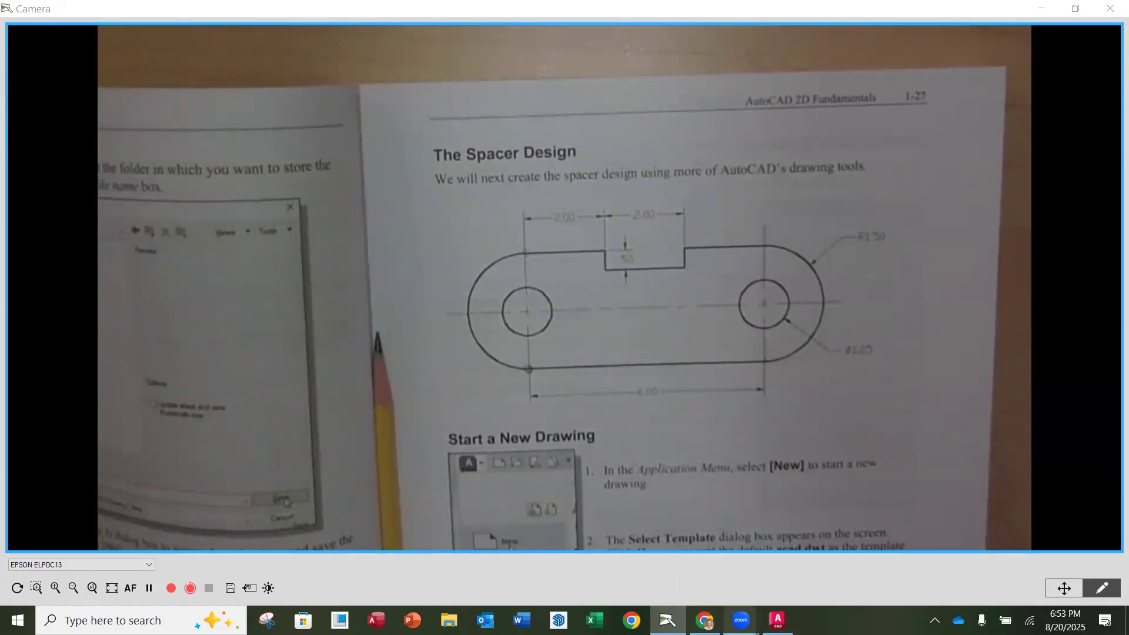
{"action": "mouse_move", "coordinate": [777, 620]}
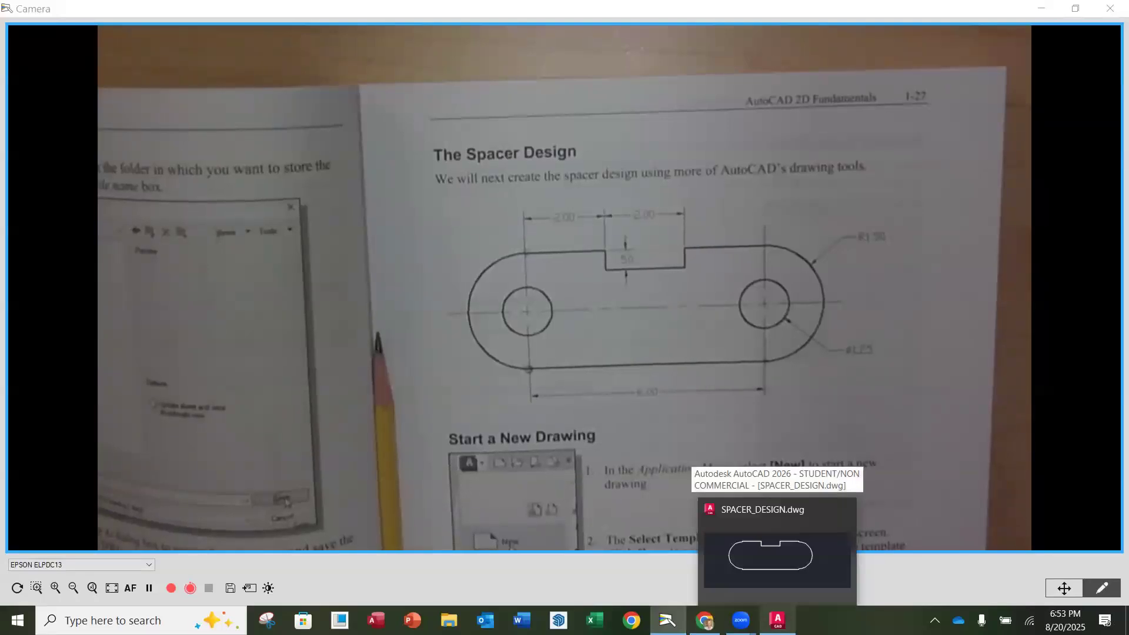
{"action": "mouse_move", "coordinate": [741, 620]}
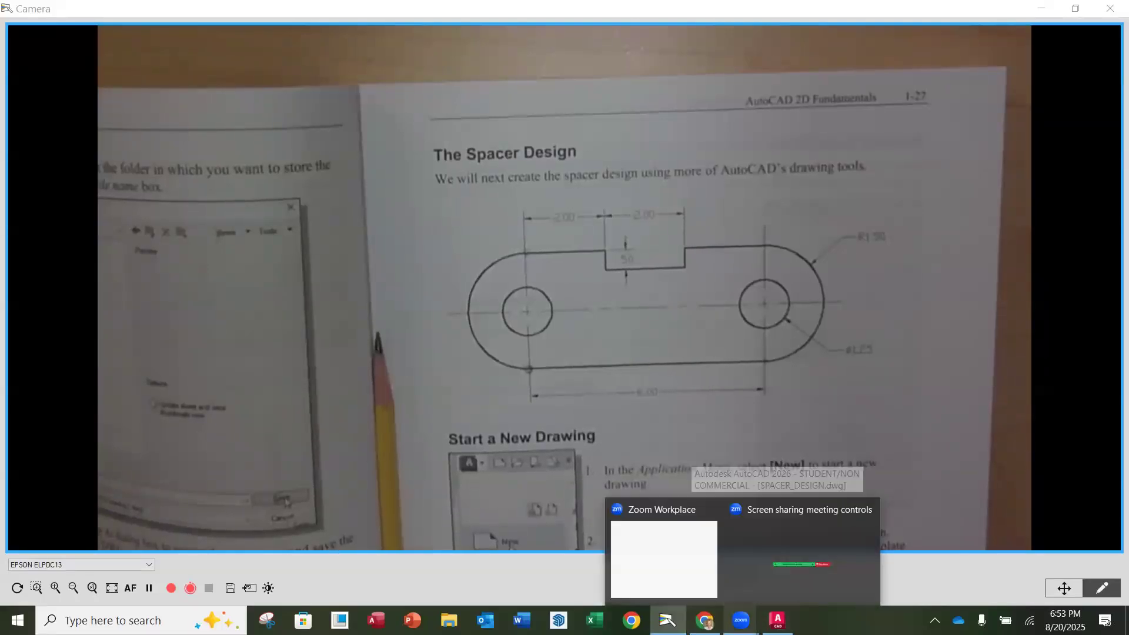
{"action": "left_click", "coordinate": [778, 620]}
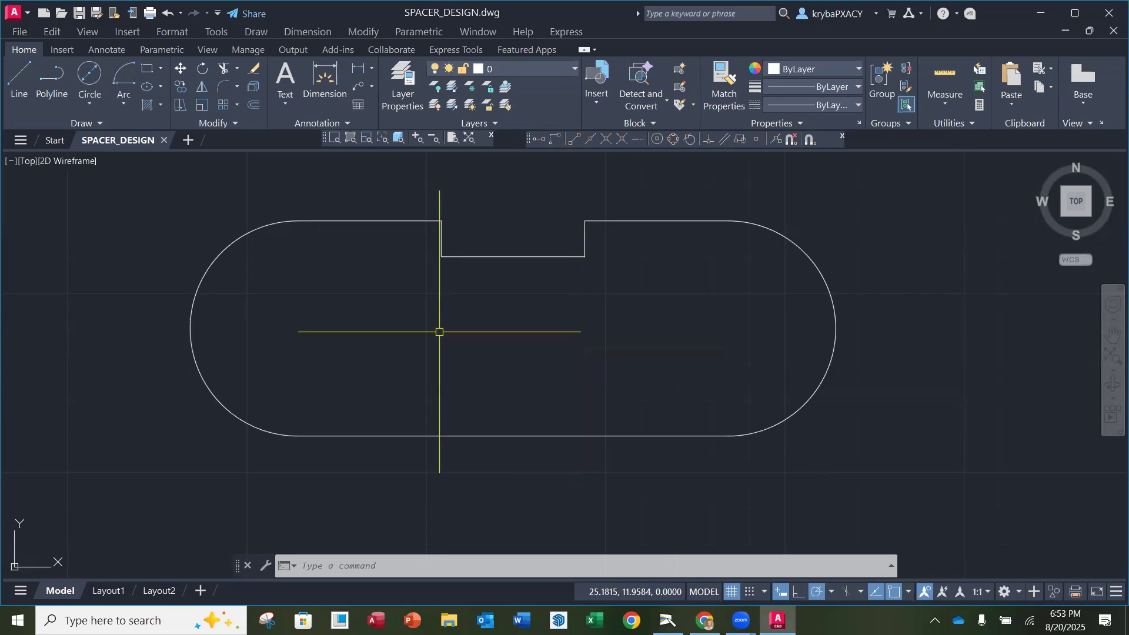
Step: Draw a circle of diameter 1.25 at the center of the spacer's left arc, using the Center object snap
{"action": "left_click", "coordinate": [90, 79]}
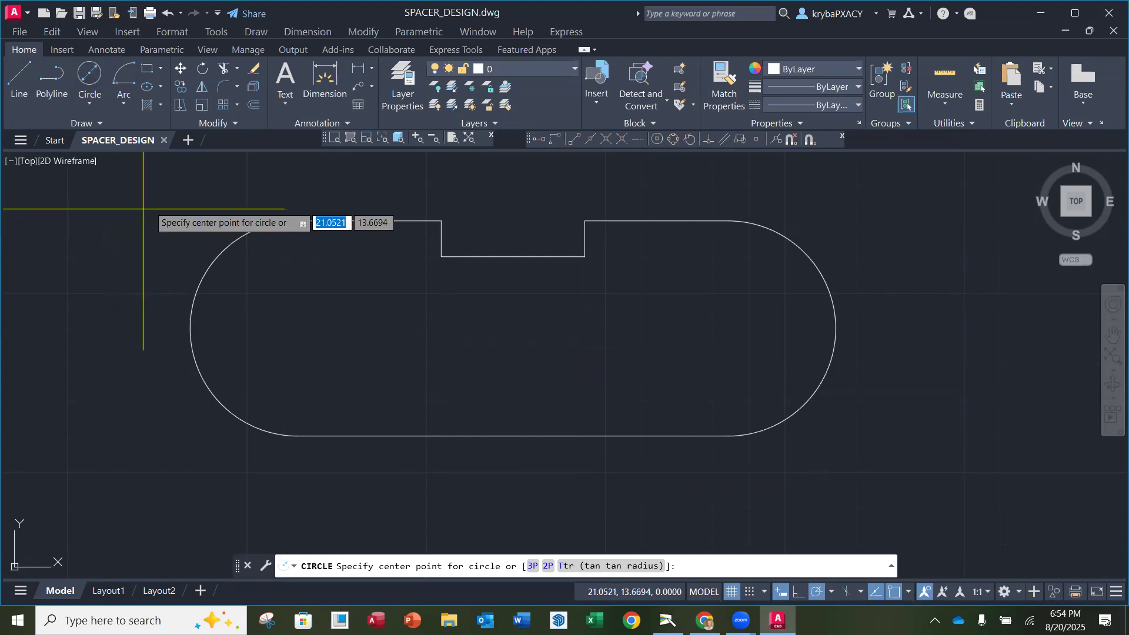
{"action": "left_click", "coordinate": [657, 139]}
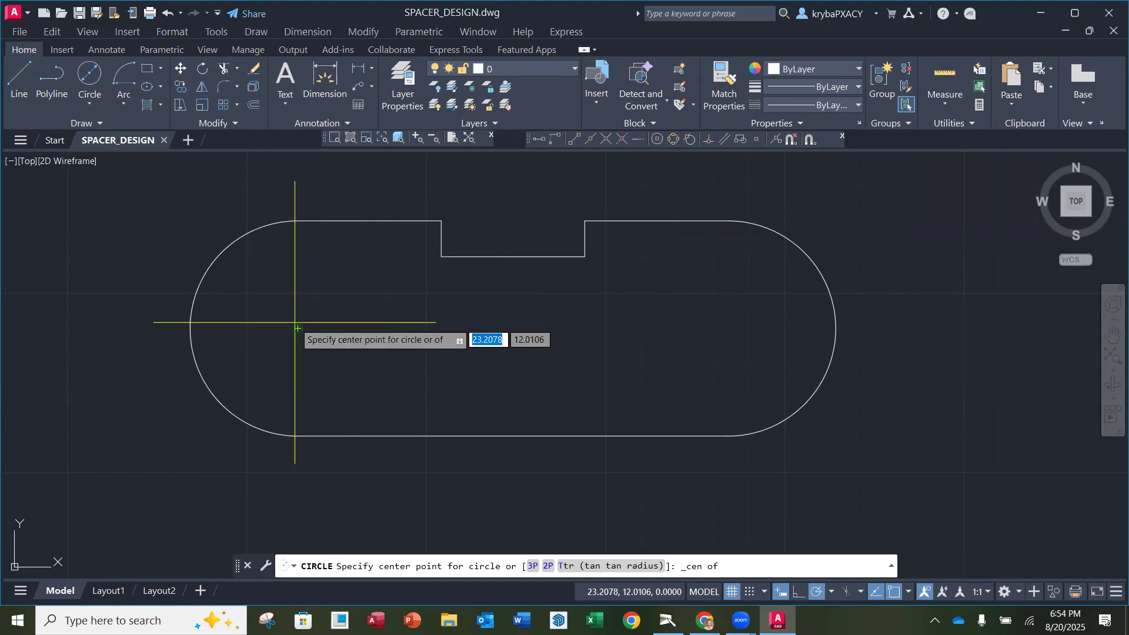
{"action": "left_click", "coordinate": [297, 328]}
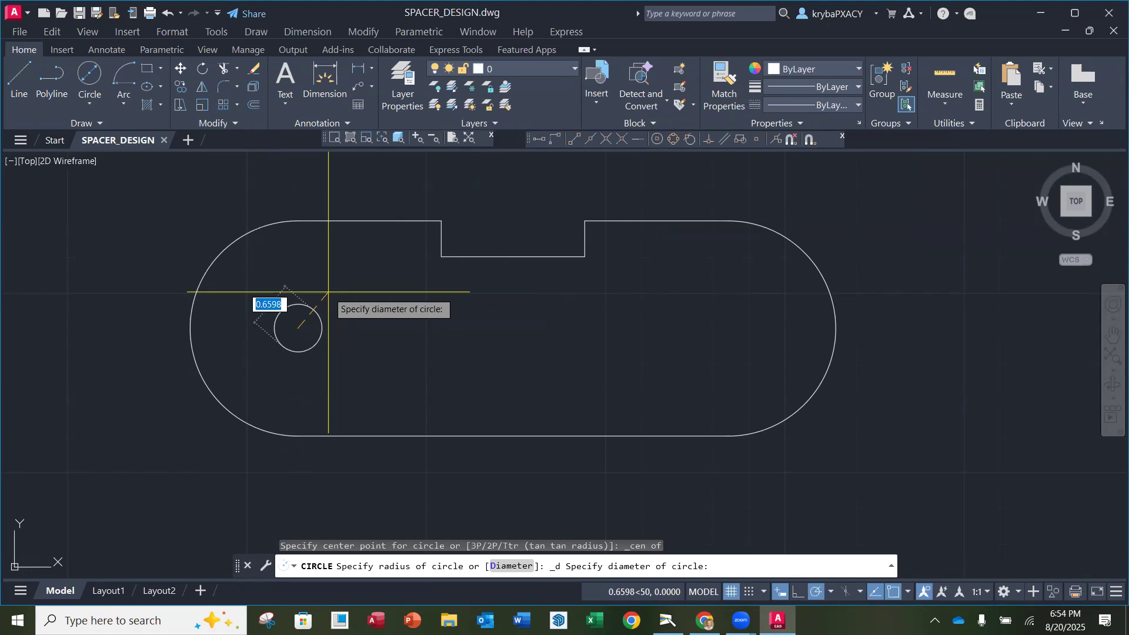
{"action": "type", "text": "1.25"}
{"action": "key", "text": "Return"}
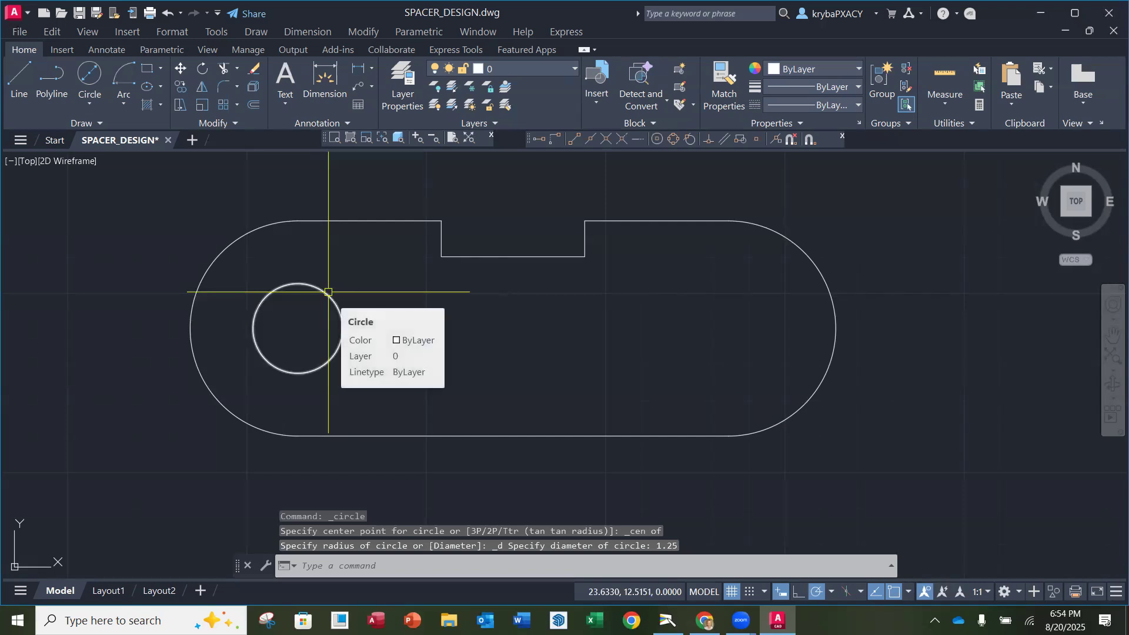
Step: Draw a circle of diameter 1.25 snapped to the center of the spacer's right arc, and save the drawing
{"action": "left_click", "coordinate": [90, 69]}
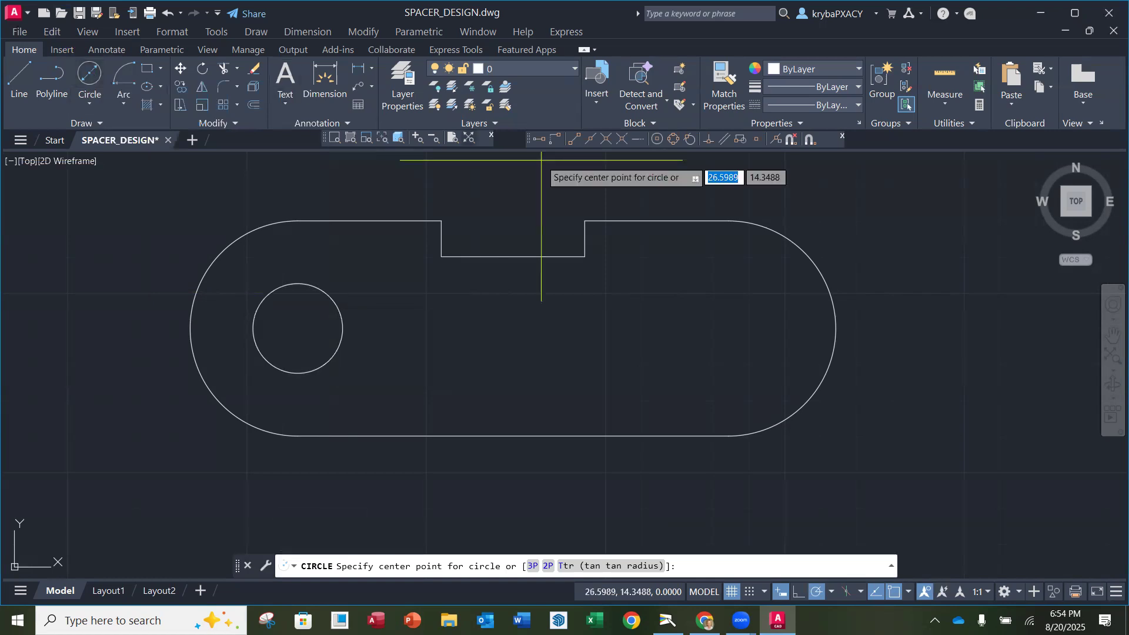
{"action": "left_click", "coordinate": [657, 139]}
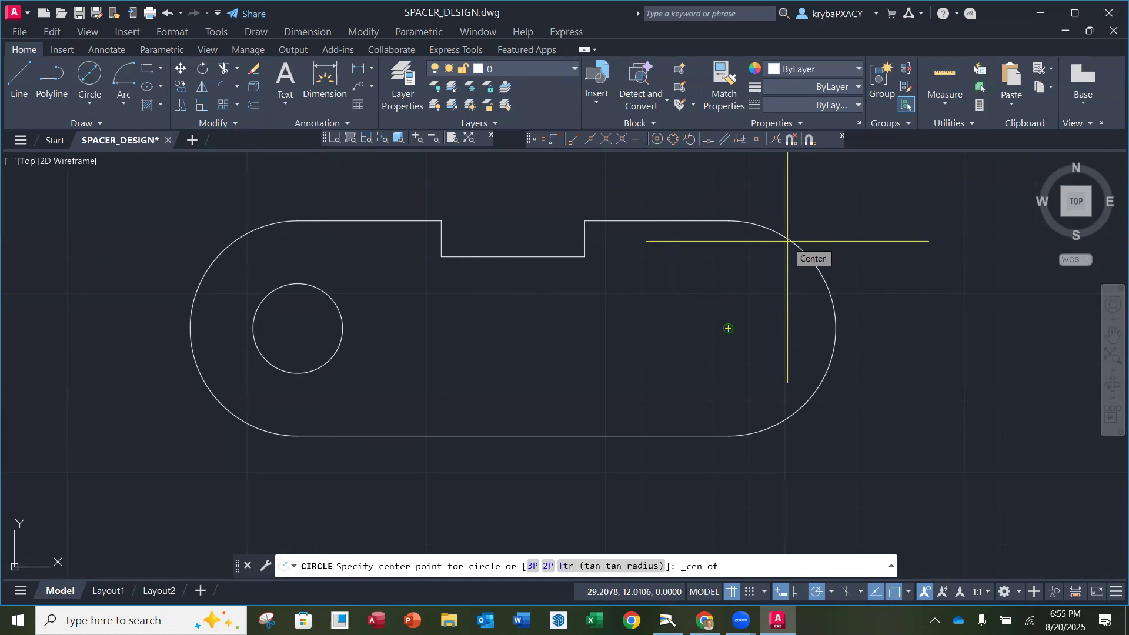
{"action": "left_click", "coordinate": [727, 328]}
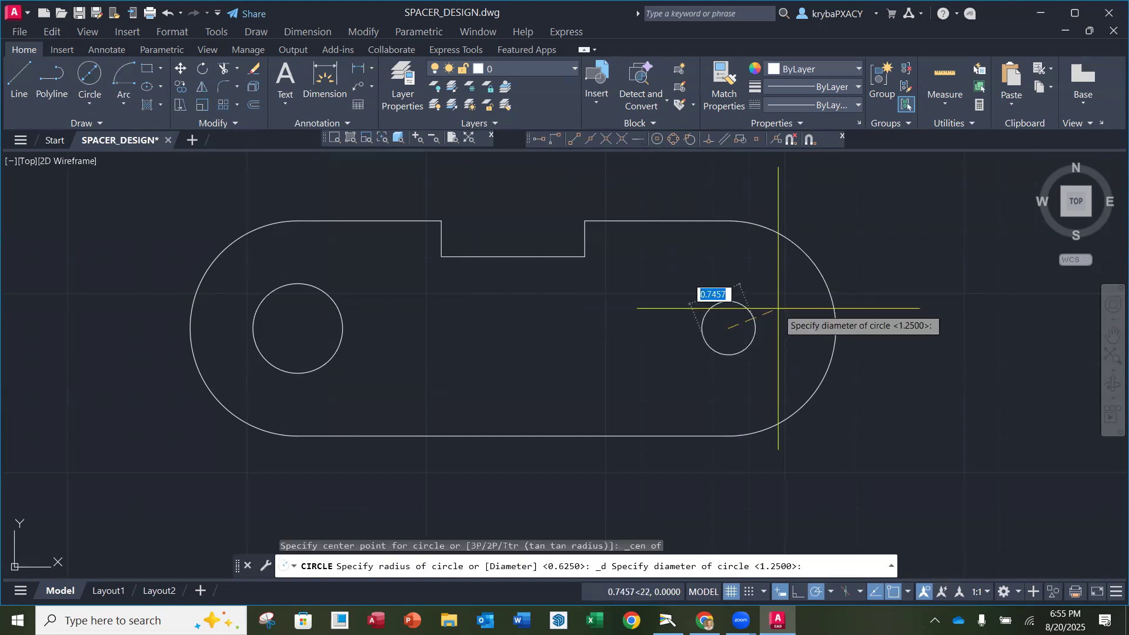
{"action": "type", "text": "1.25"}
{"action": "key", "text": "Return"}
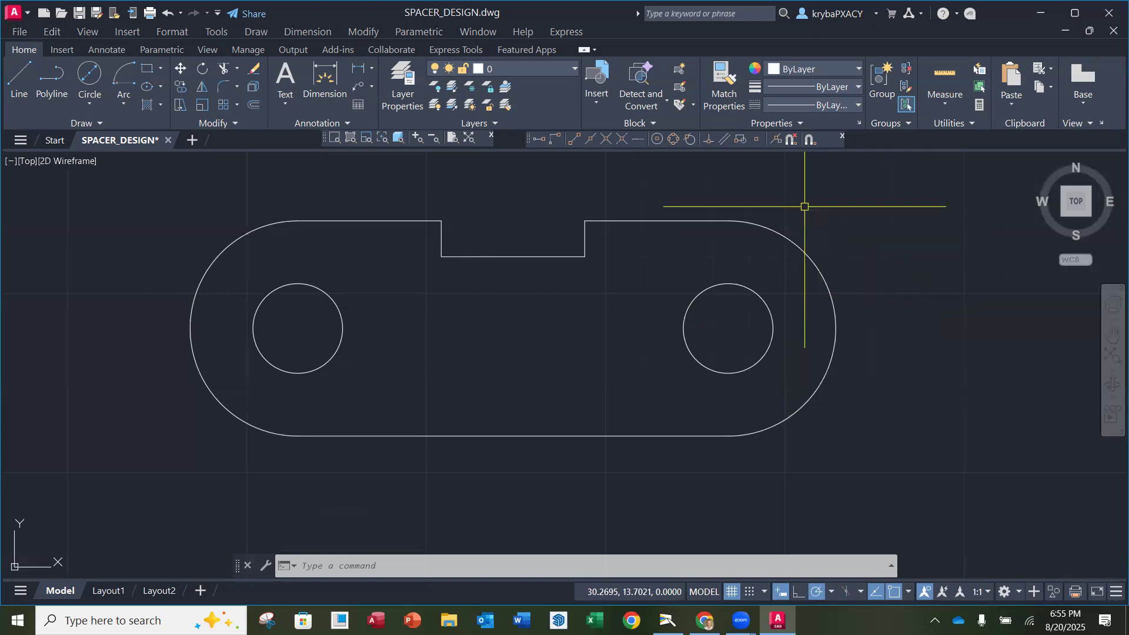
{"action": "left_click", "coordinate": [23, 31]}
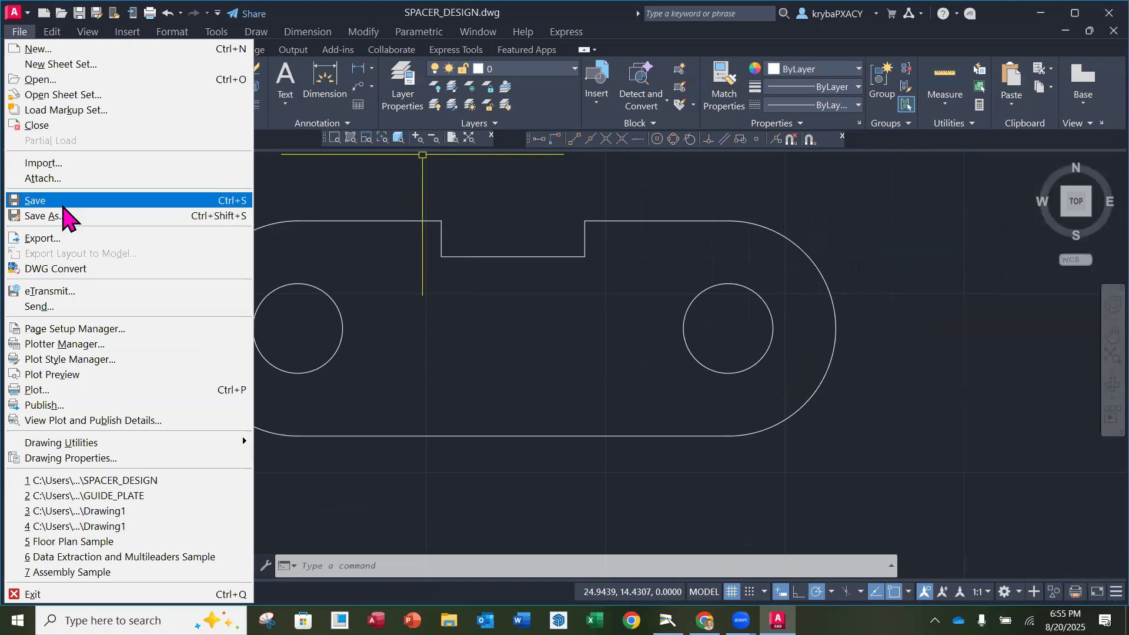
{"action": "left_click", "coordinate": [64, 203]}
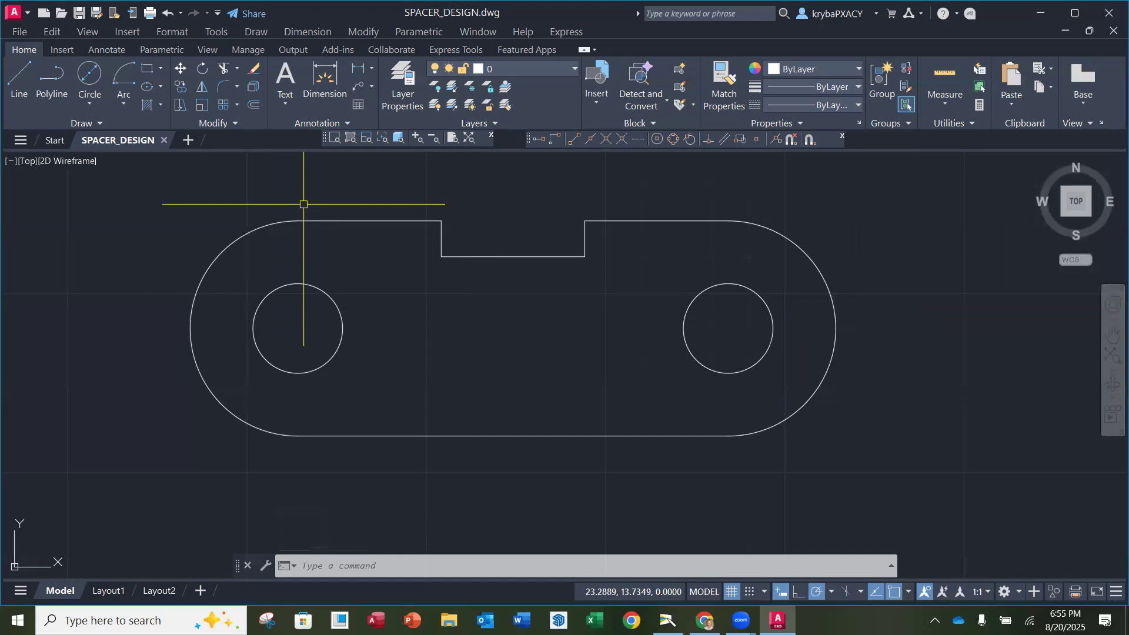
Step: Start a plot of the drawing with AutoCAD PDF (General Documentation).pc3 as the plotter
{"action": "left_click", "coordinate": [20, 31]}
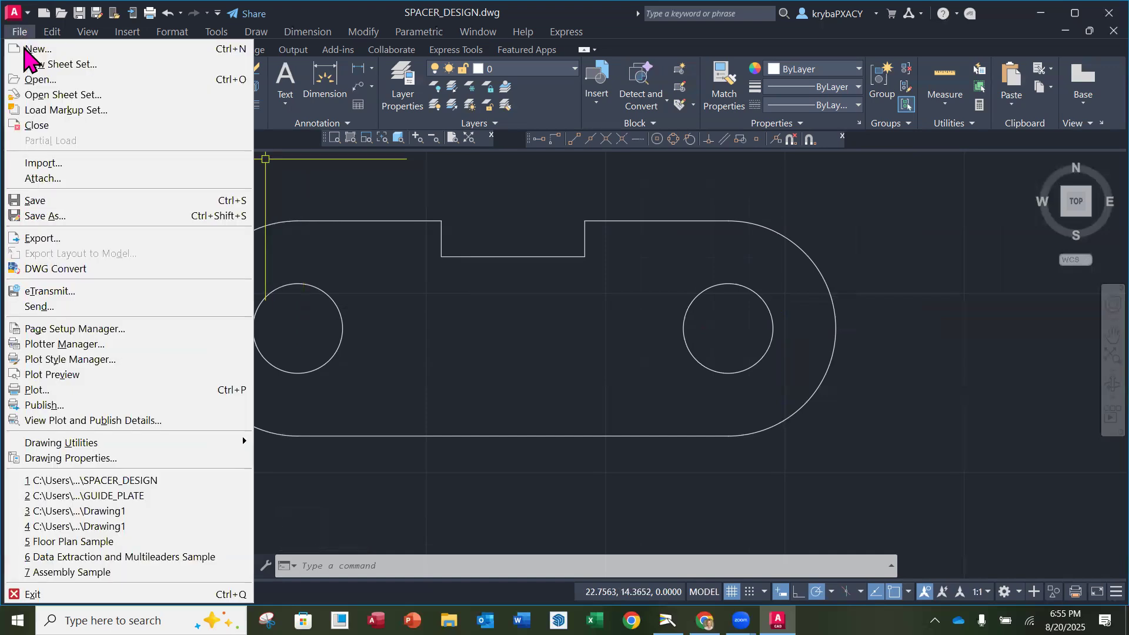
{"action": "left_click", "coordinate": [59, 391]}
{"action": "left_click", "coordinate": [563, 203]}
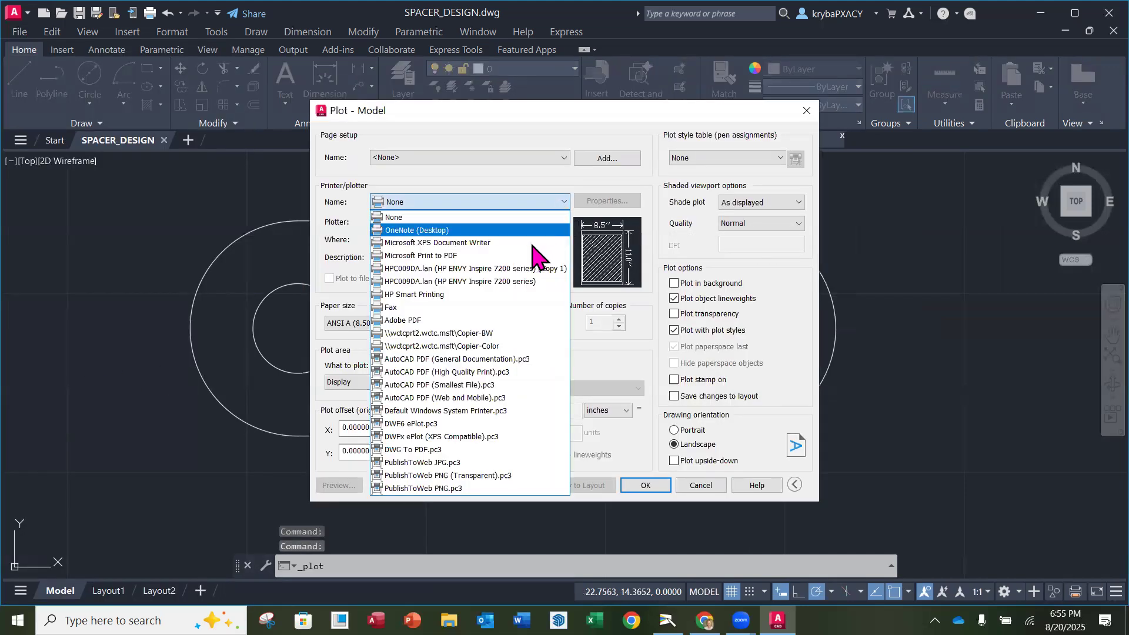
{"action": "left_click", "coordinate": [516, 360]}
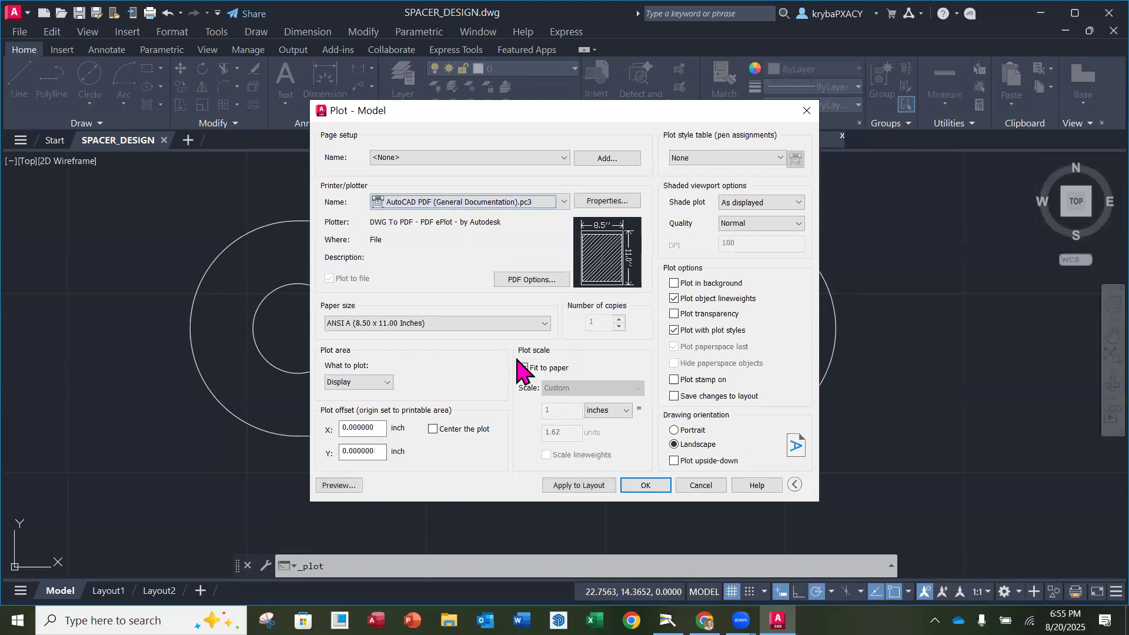
Step: Set the plot area to a window enclosing the whole spacer with a margin around it
{"action": "left_click", "coordinate": [377, 382]}
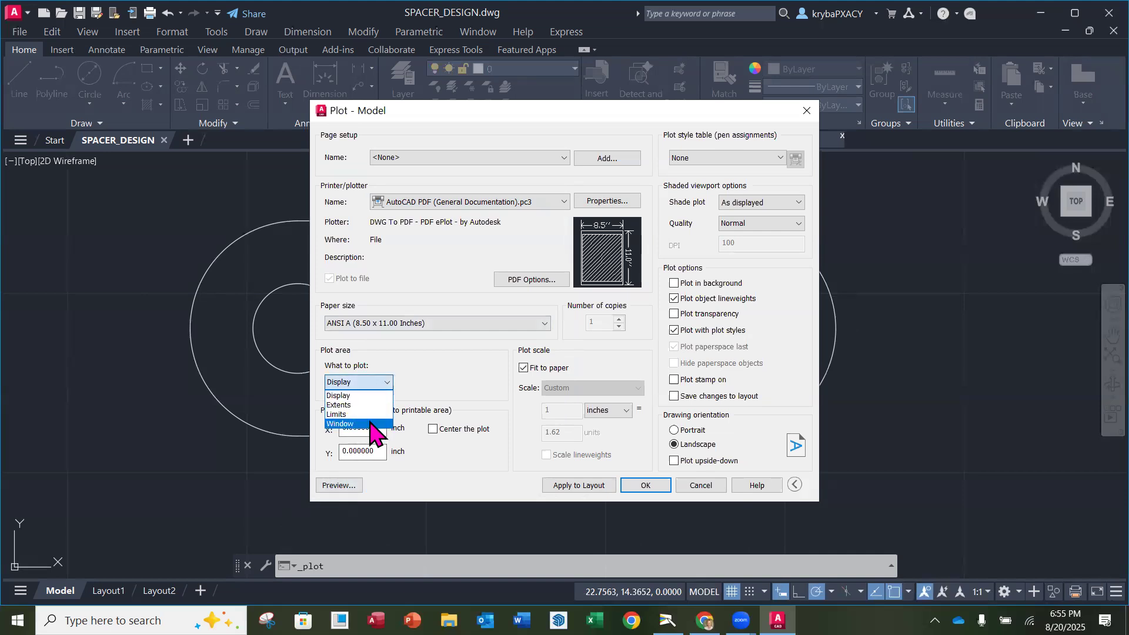
{"action": "left_click", "coordinate": [371, 424]}
{"action": "left_click", "coordinate": [146, 182]}
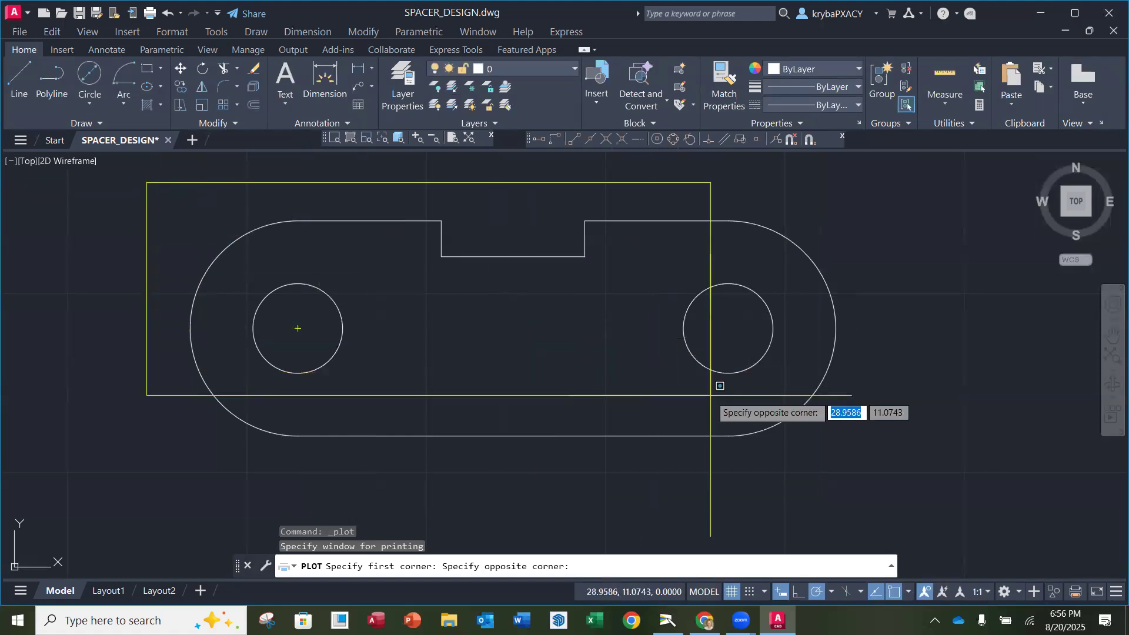
{"action": "left_click", "coordinate": [864, 481]}
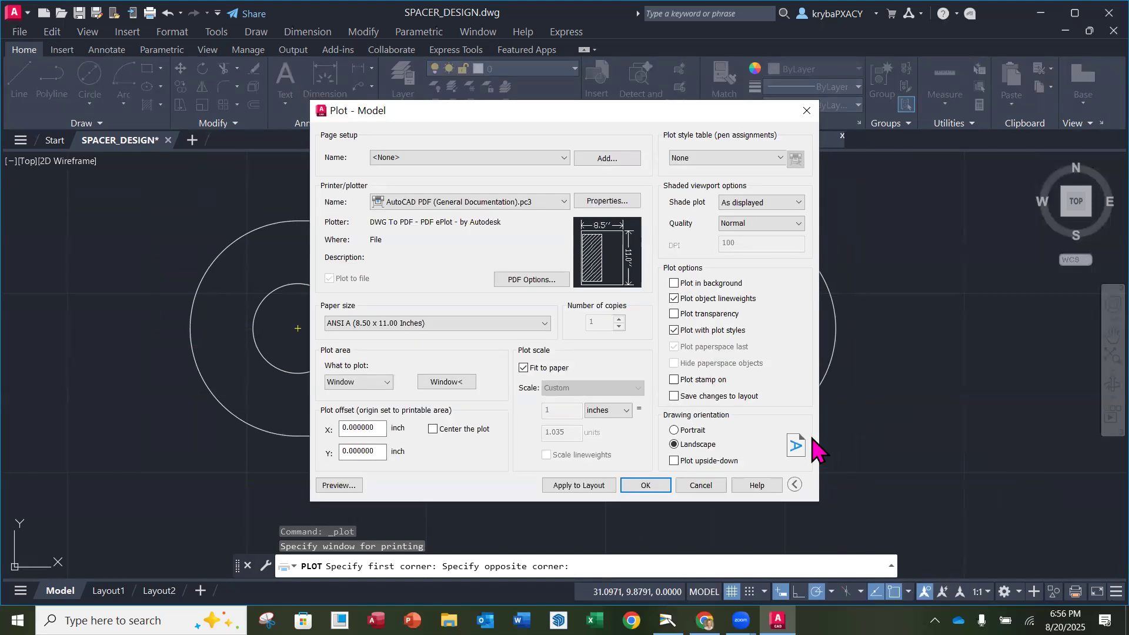
Step: Preview the plot and save it as SPACER_DESIGN-Model.pdf in the TechDrafting_AutoCAD folder, closing the PDF viewer and plot notification
{"action": "left_click", "coordinate": [359, 487]}
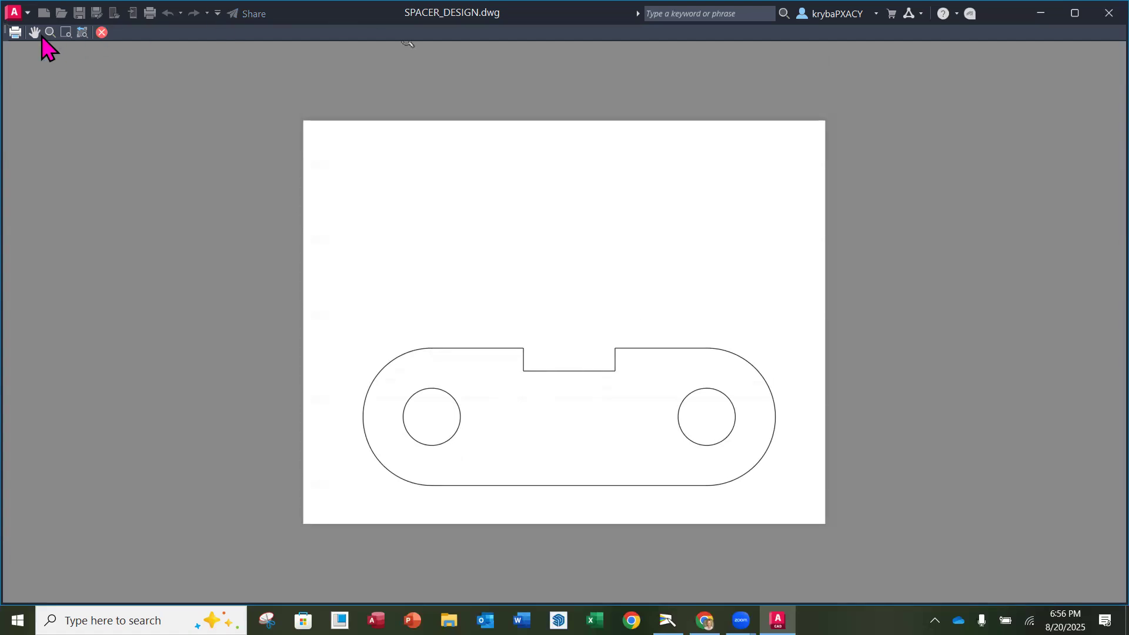
{"action": "left_click", "coordinate": [14, 32]}
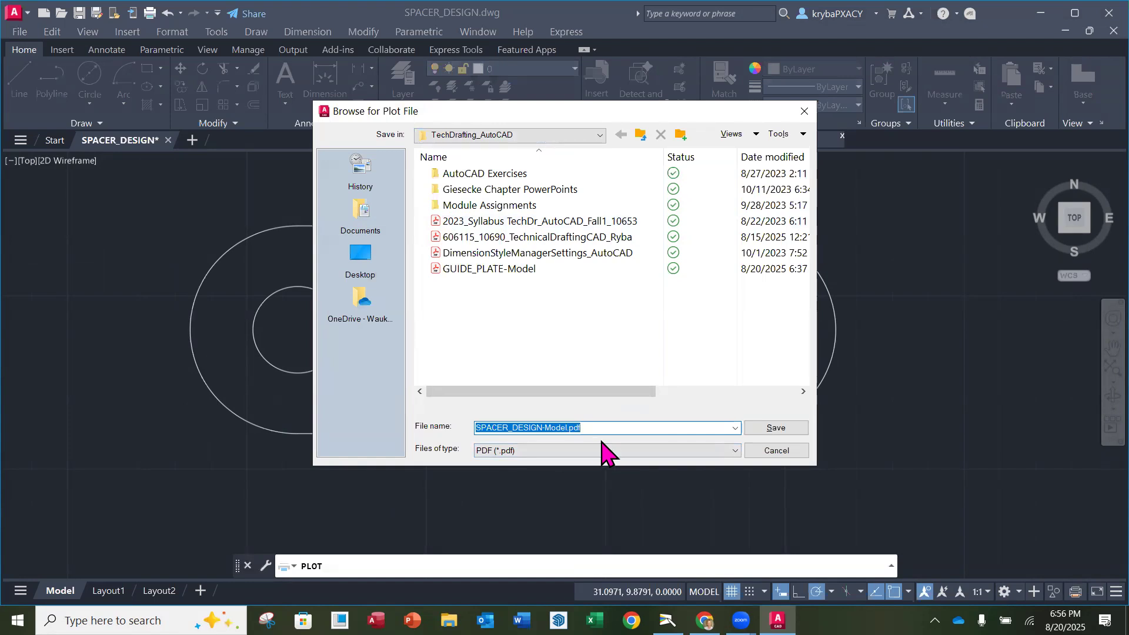
{"action": "left_click", "coordinate": [776, 428]}
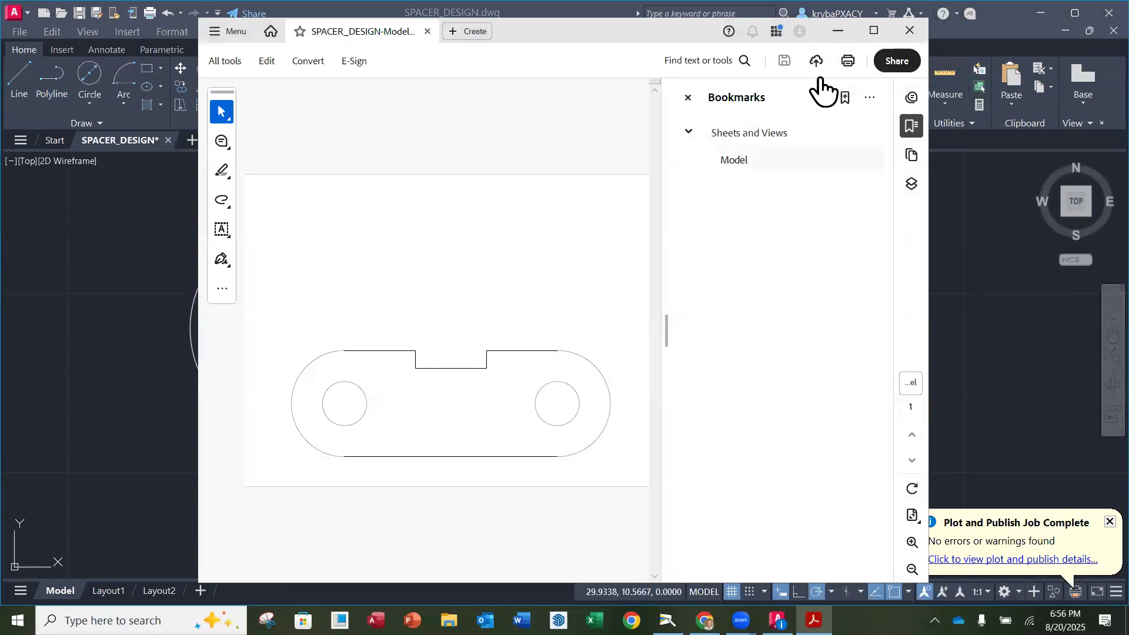
{"action": "key", "text": "alt+F4"}
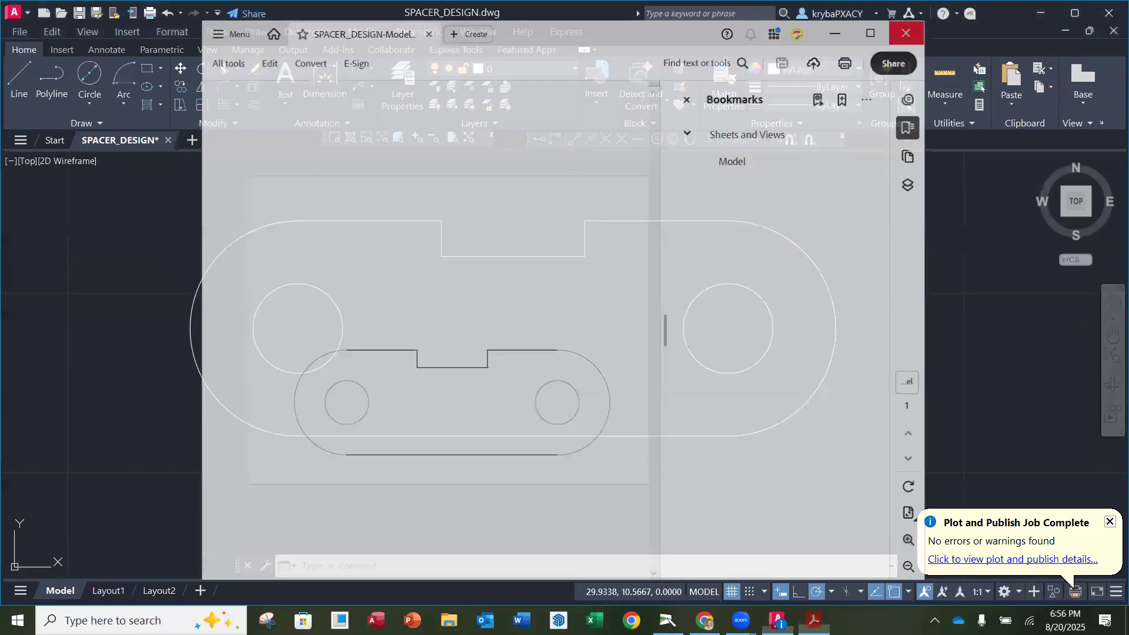
{"action": "left_click", "coordinate": [1110, 522]}
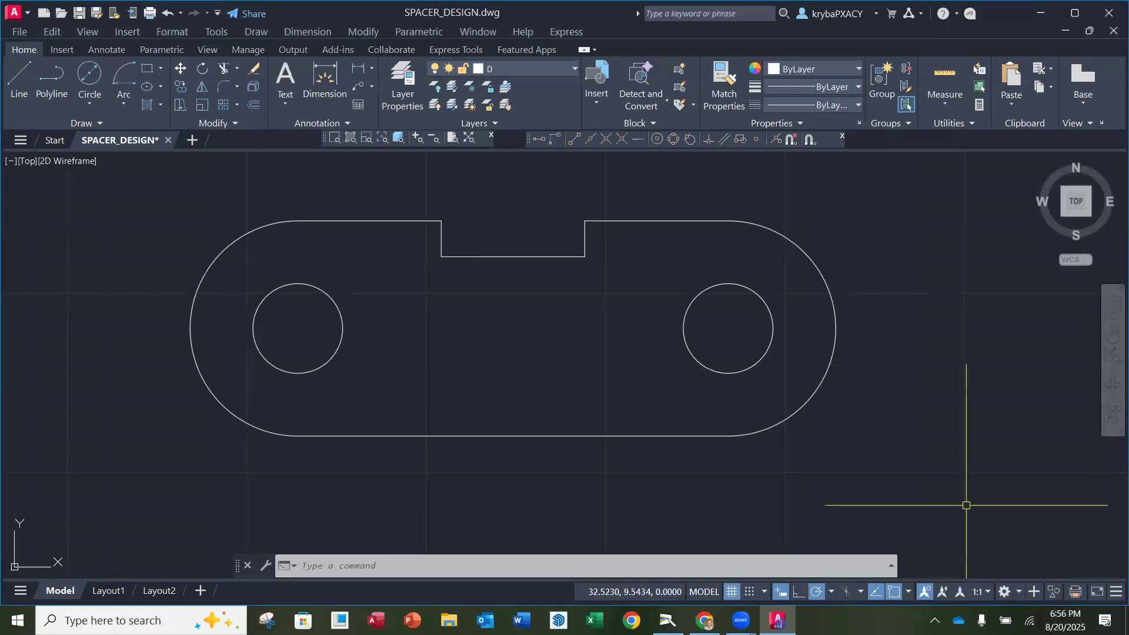